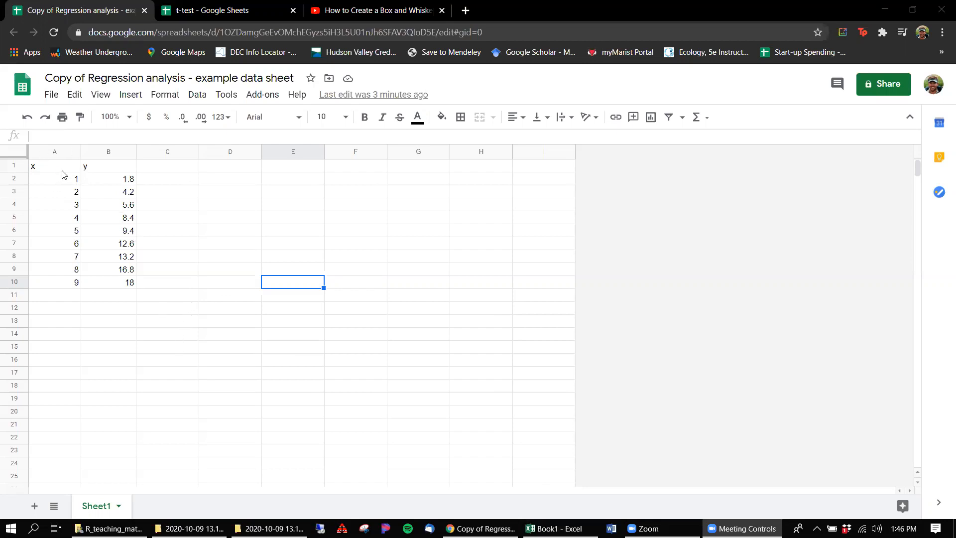
# Step: Insert a scatter chart of the x and y data in A1:B10
pyautogui.click(88, 182)
pyautogui.moveTo(63, 169); pyautogui.dragTo(123, 286)
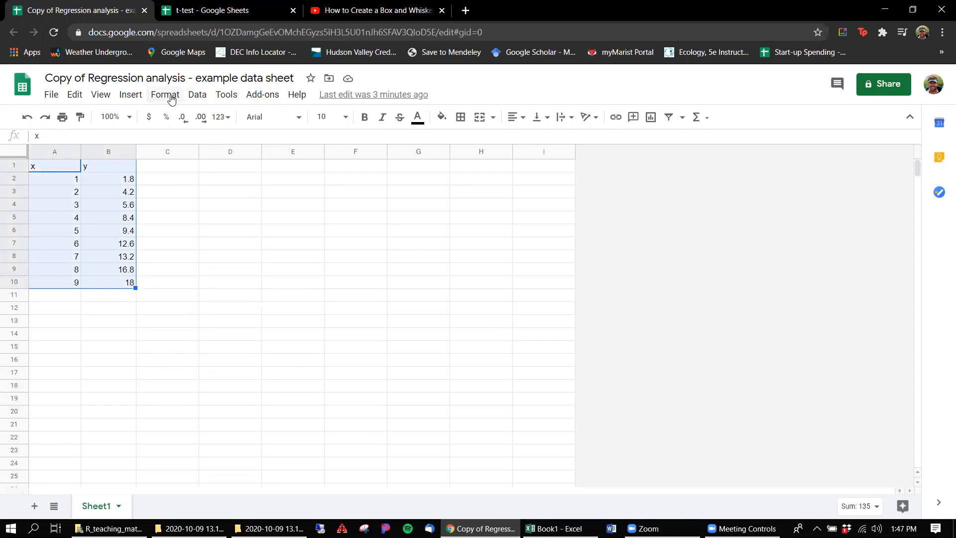
pyautogui.click(131, 95)
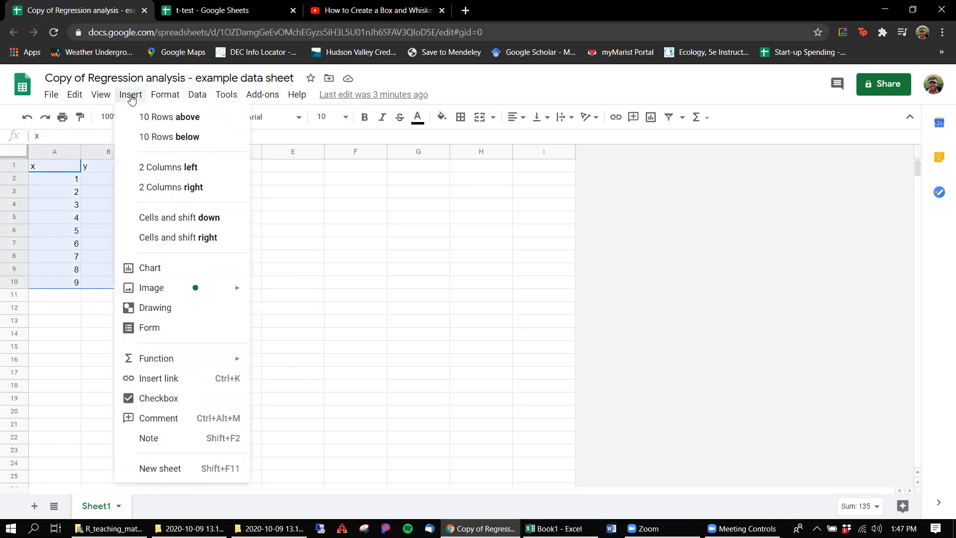
pyautogui.click(163, 273)
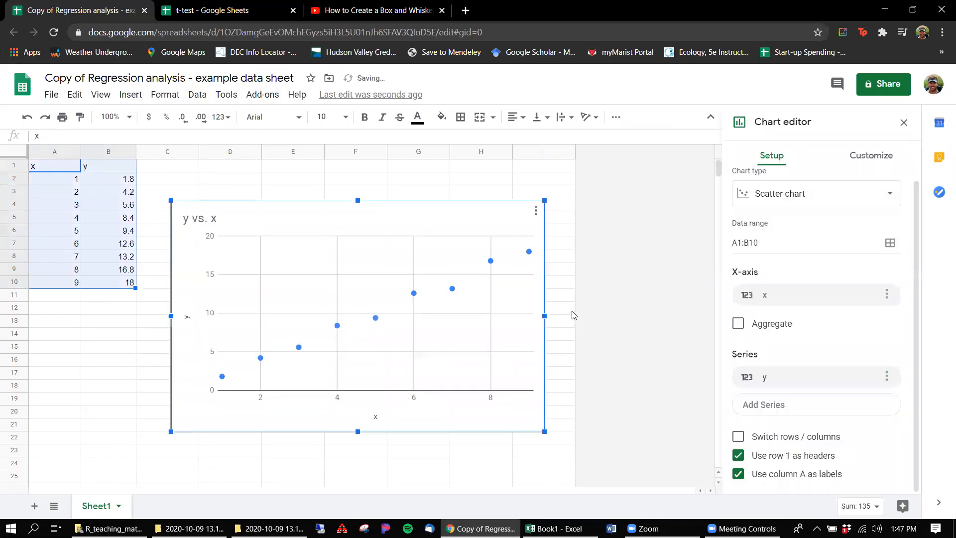
pyautogui.click(890, 196)
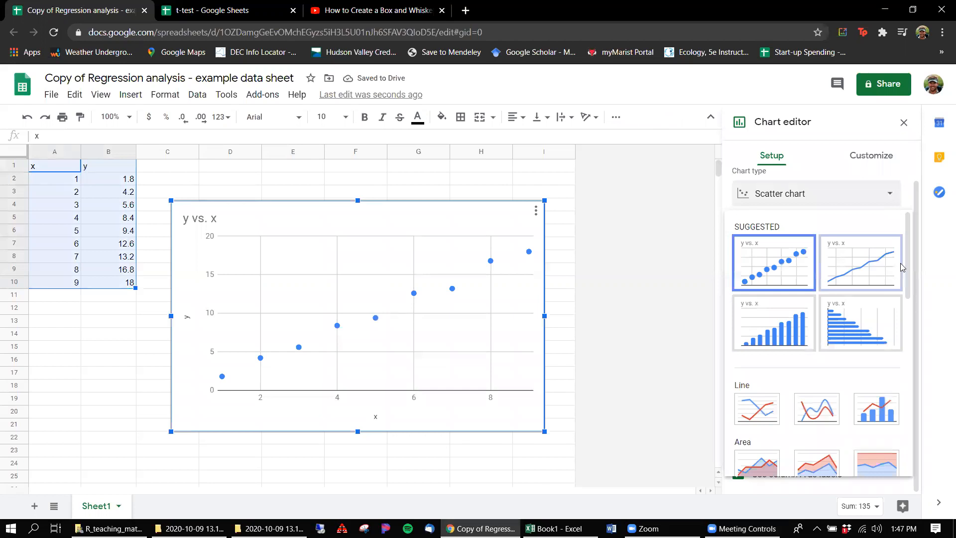
pyautogui.moveTo(905, 263); pyautogui.dragTo(865, 388)
pyautogui.click(760, 370)
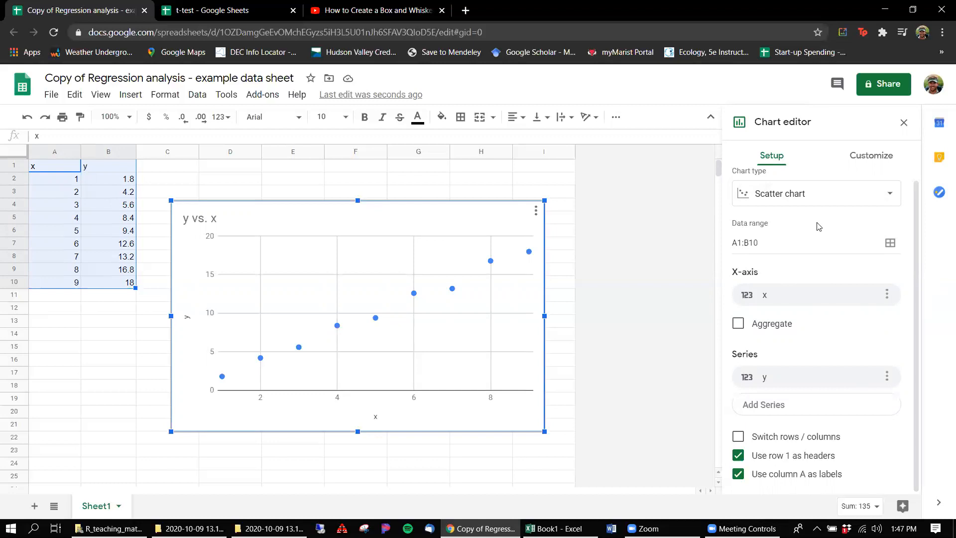
# Step: Add a linear trendline to the chart's y series
pyautogui.click(870, 155)
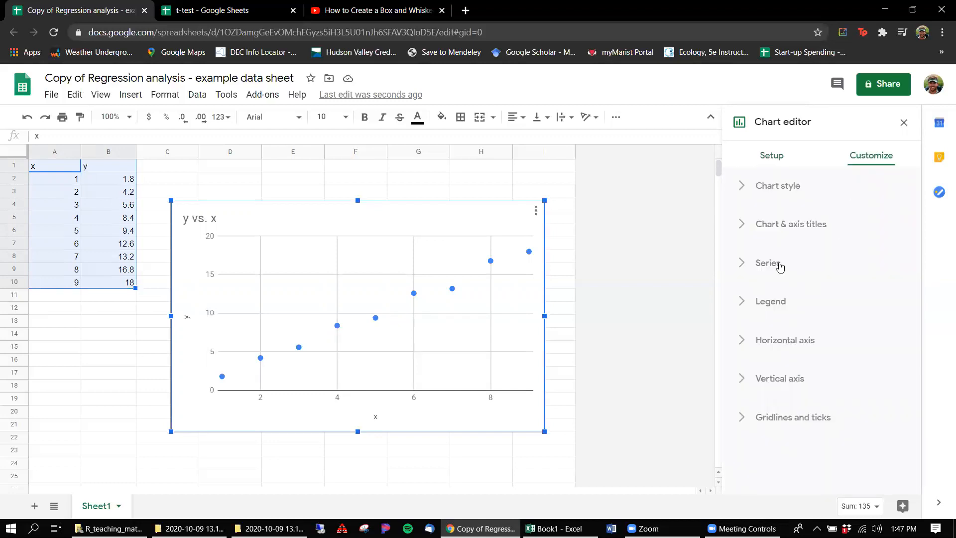
pyautogui.click(742, 264)
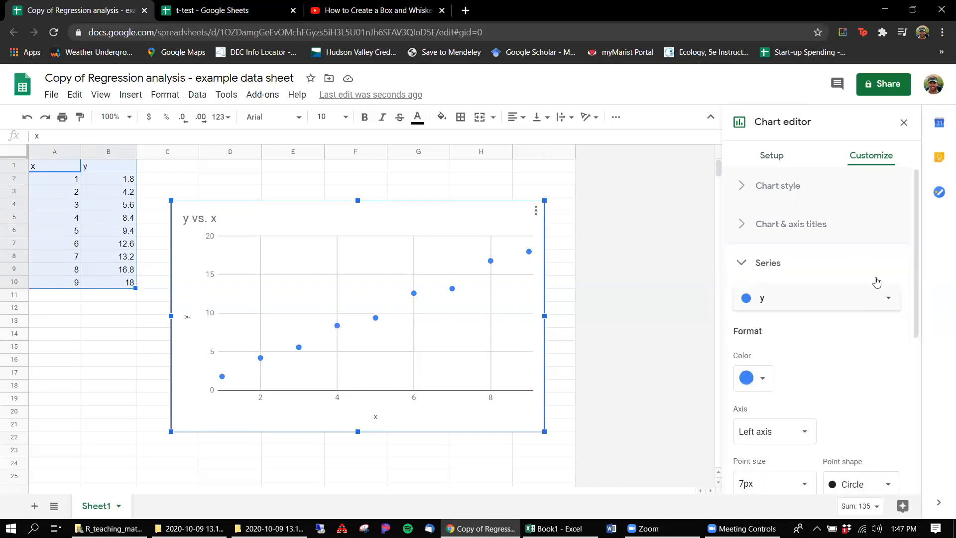
pyautogui.moveTo(917, 252); pyautogui.dragTo(911, 347)
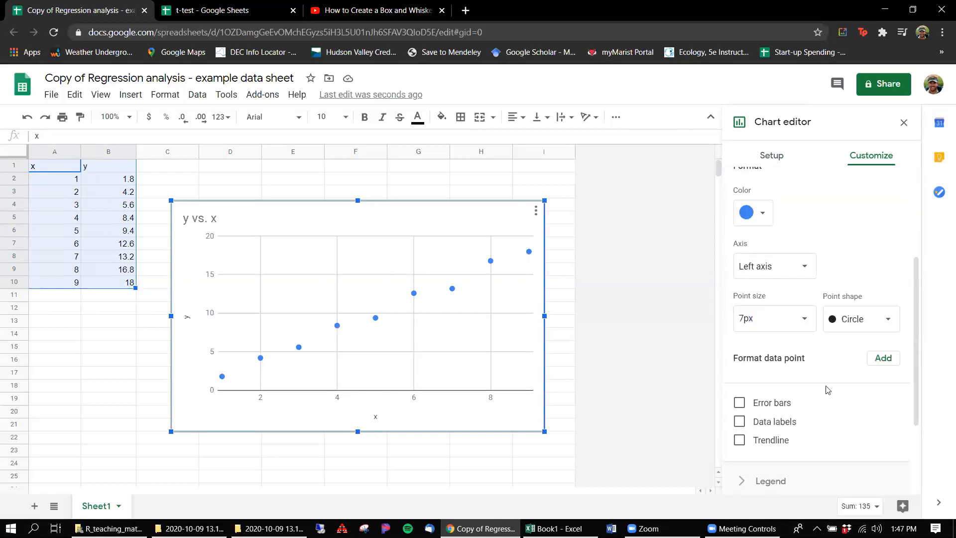
pyautogui.click(740, 439)
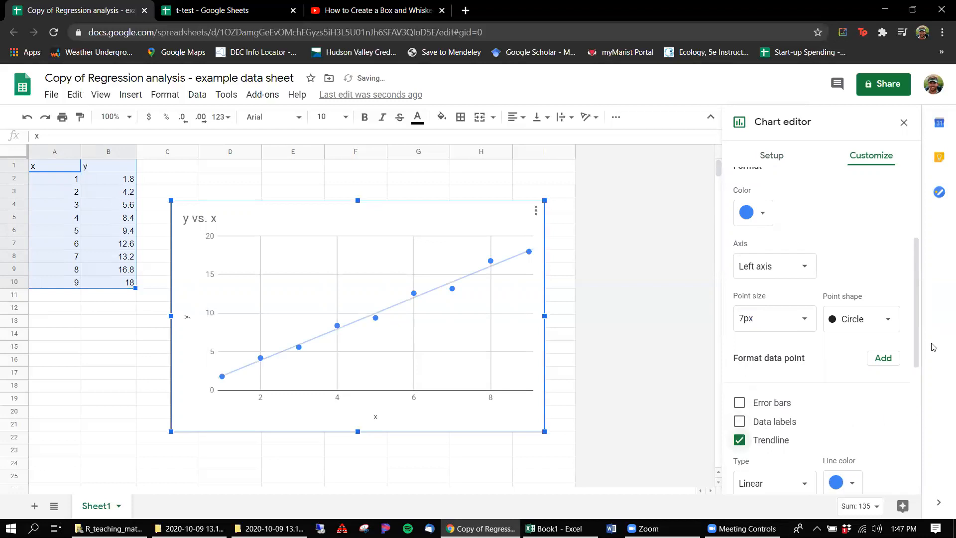
# Step: Show R² for the trendline and set its label to Use Equation
pyautogui.moveTo(915, 336); pyautogui.dragTo(905, 410)
pyautogui.scroll(-1, 904, 413)
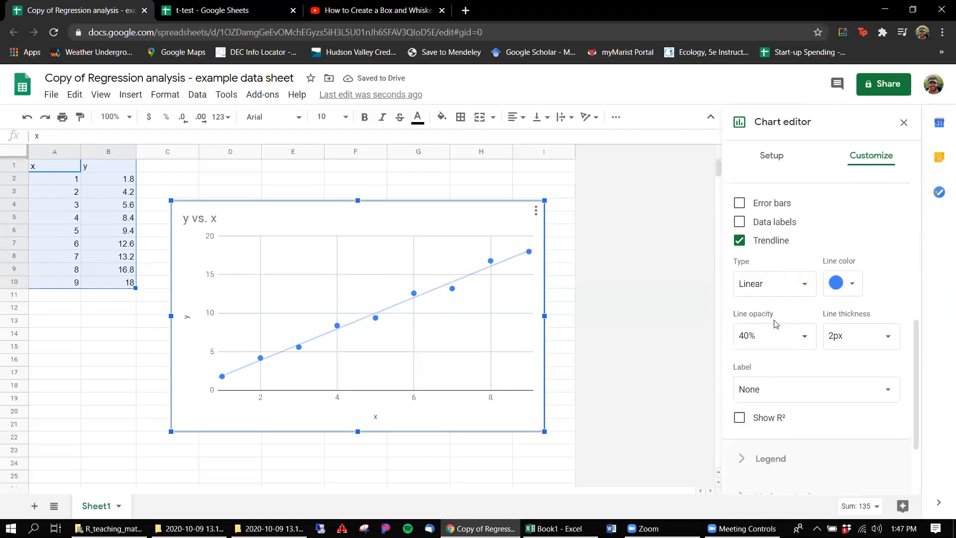
pyautogui.click(757, 419)
pyautogui.click(797, 389)
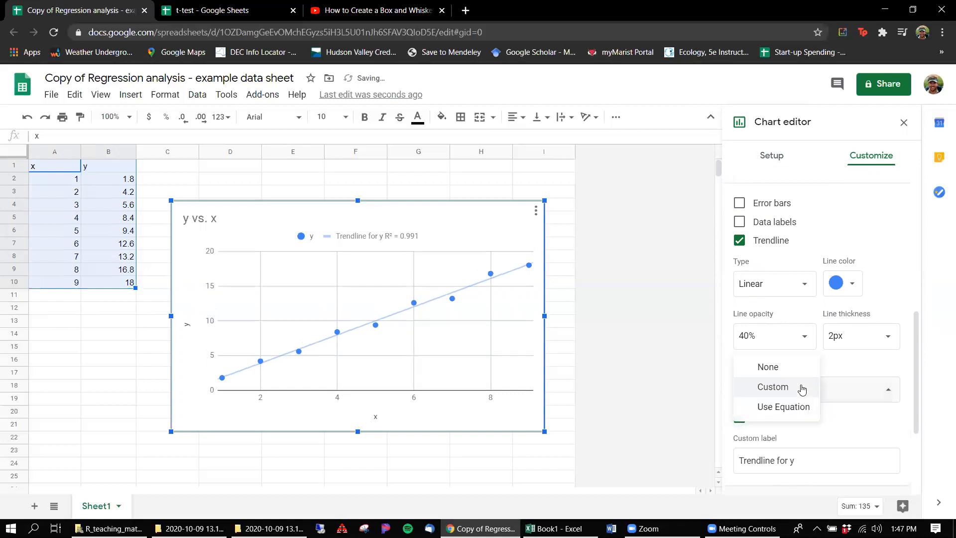
pyautogui.click(787, 404)
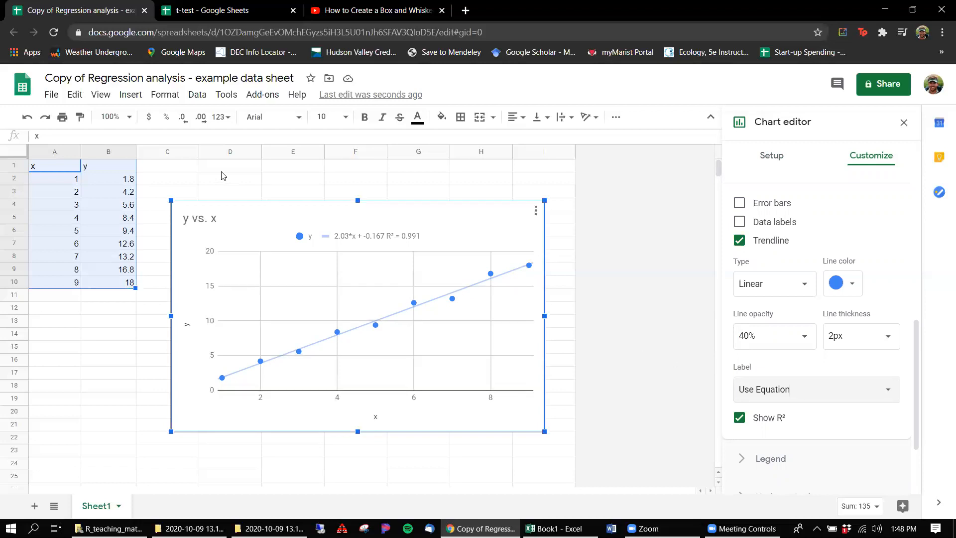
pyautogui.click(552, 169)
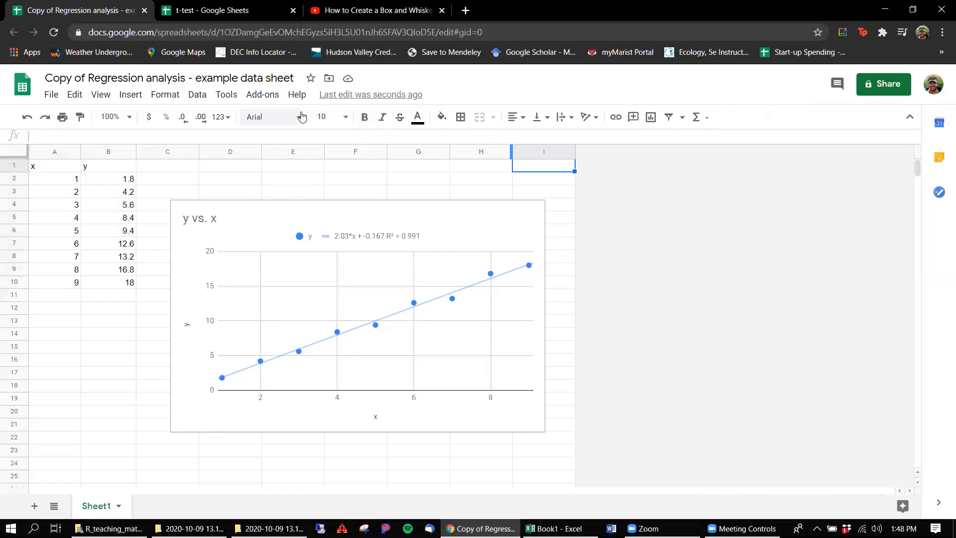
# Step: View the add-ons available for Sheets and close the add-on store
pyautogui.click(262, 94)
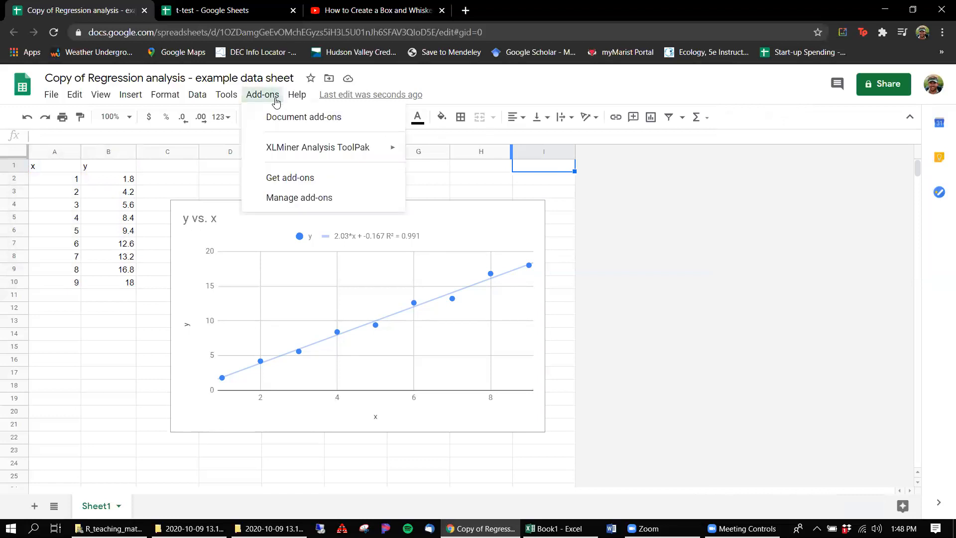
pyautogui.click(308, 179)
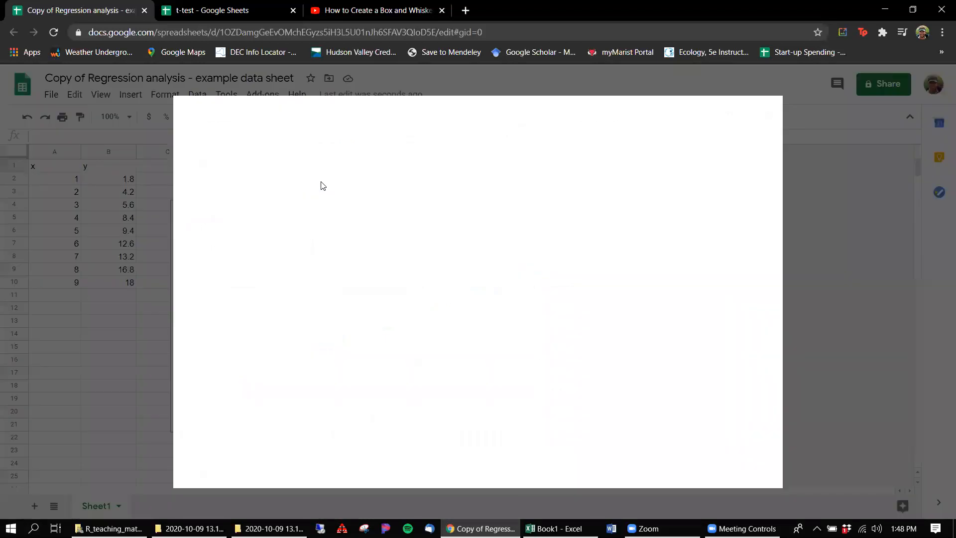
pyautogui.click(576, 116)
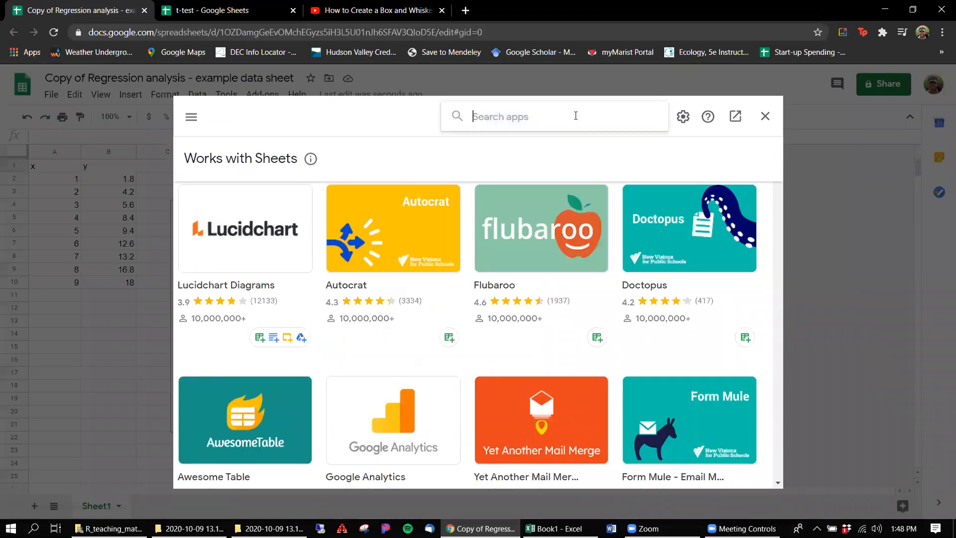
pyautogui.click(765, 116)
# Step: Start the XLMiner Analysis ToolPak and open its Linear Regression settings
pyautogui.click(260, 97)
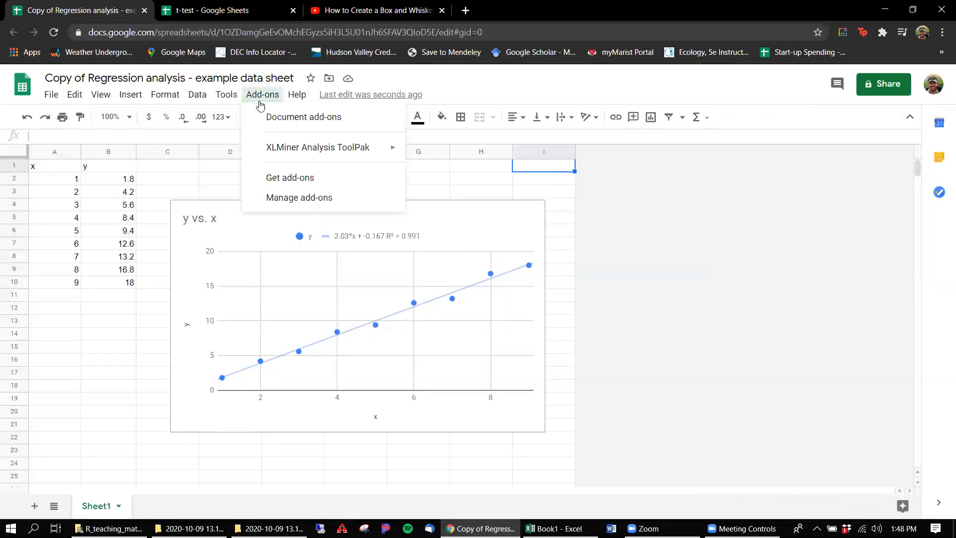
pyautogui.moveTo(292, 152)
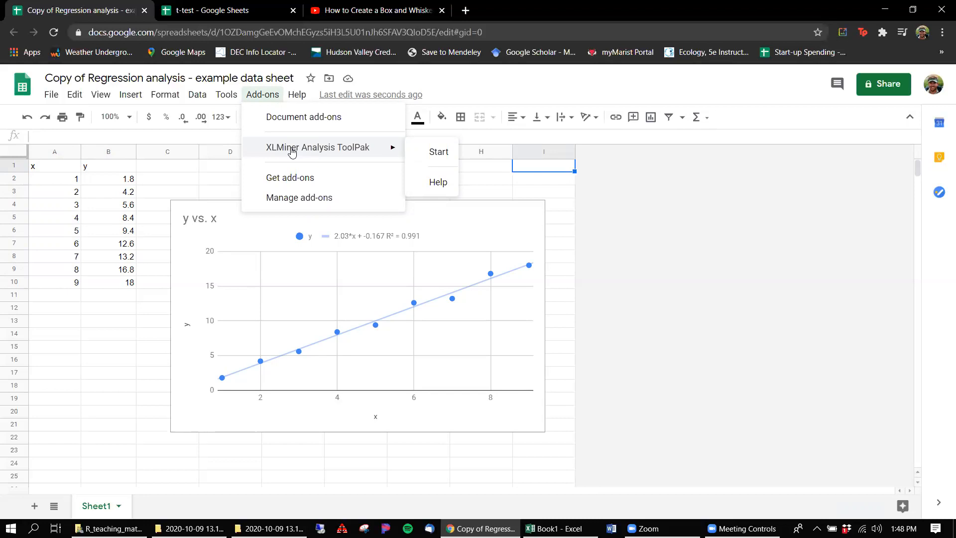
pyautogui.click(427, 153)
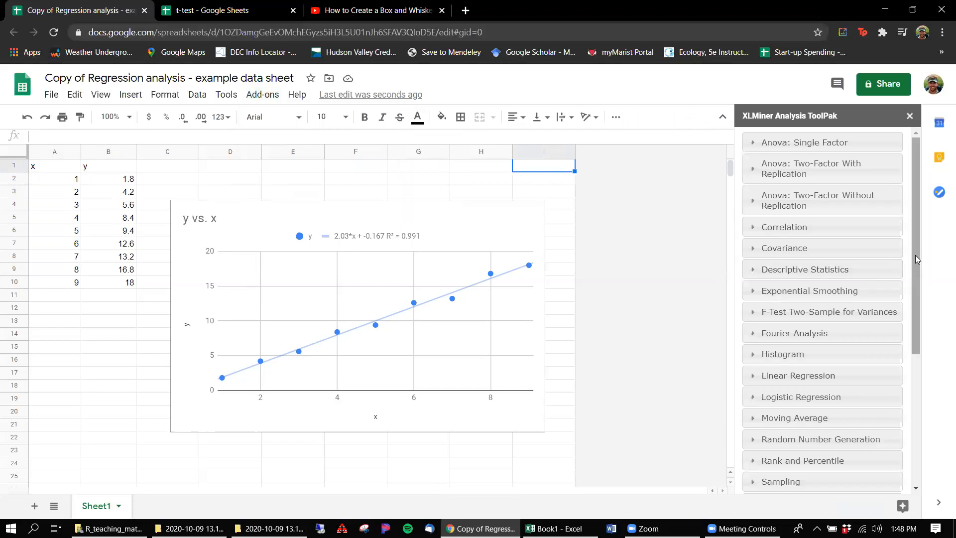
pyautogui.moveTo(913, 254); pyautogui.dragTo(909, 346)
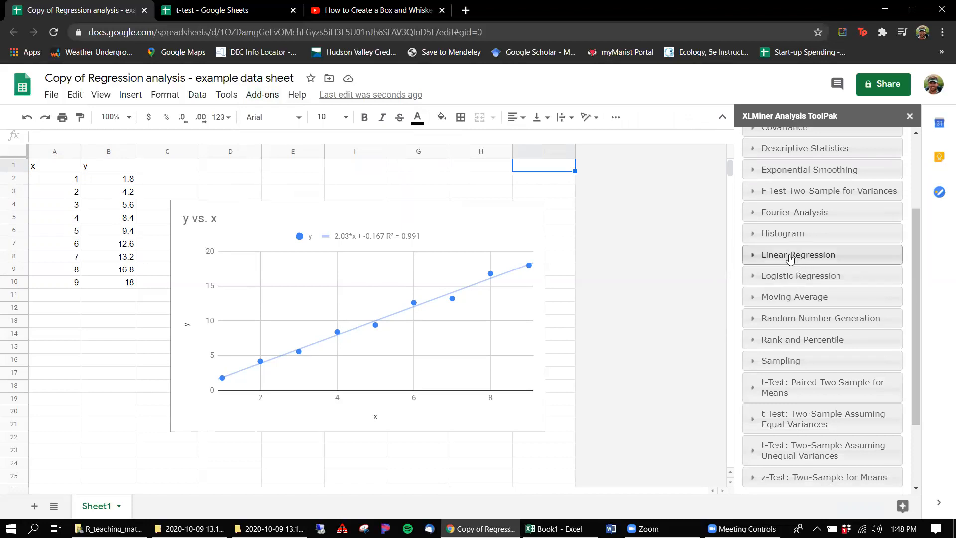
pyautogui.click(790, 256)
# Step: Set the regression's Input Y Range to B2:B10 and its Input X Range to A2:A10
pyautogui.click(826, 284)
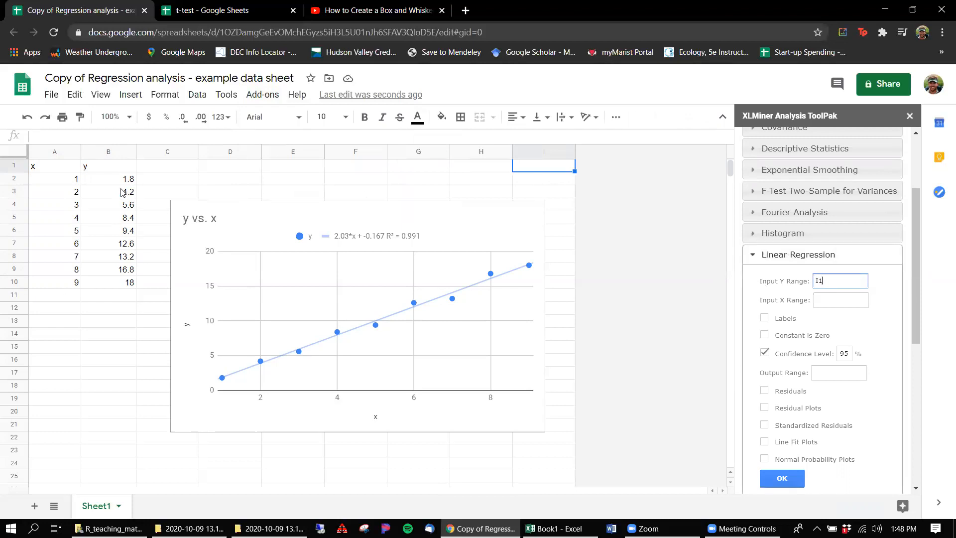
pyautogui.moveTo(119, 179); pyautogui.dragTo(117, 286)
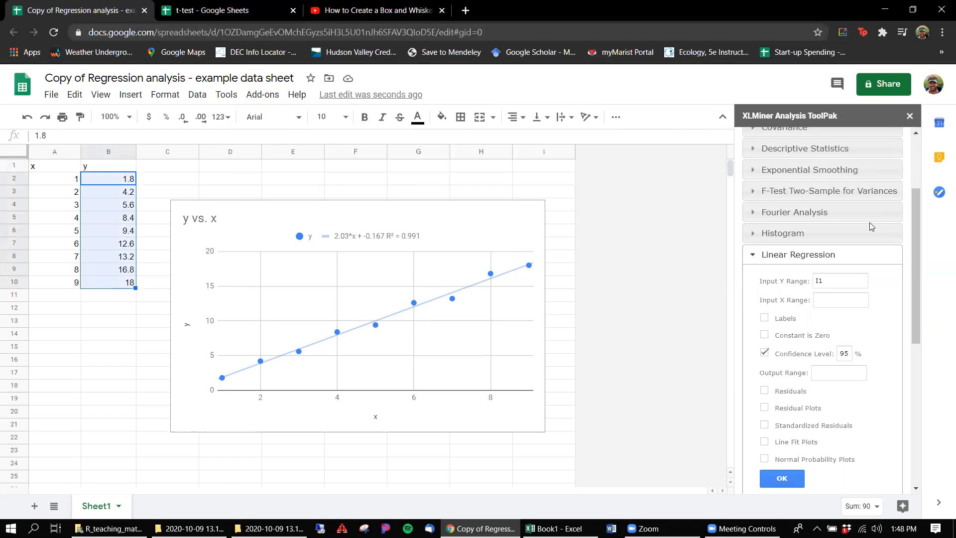
pyautogui.click(828, 281)
pyautogui.click(828, 302)
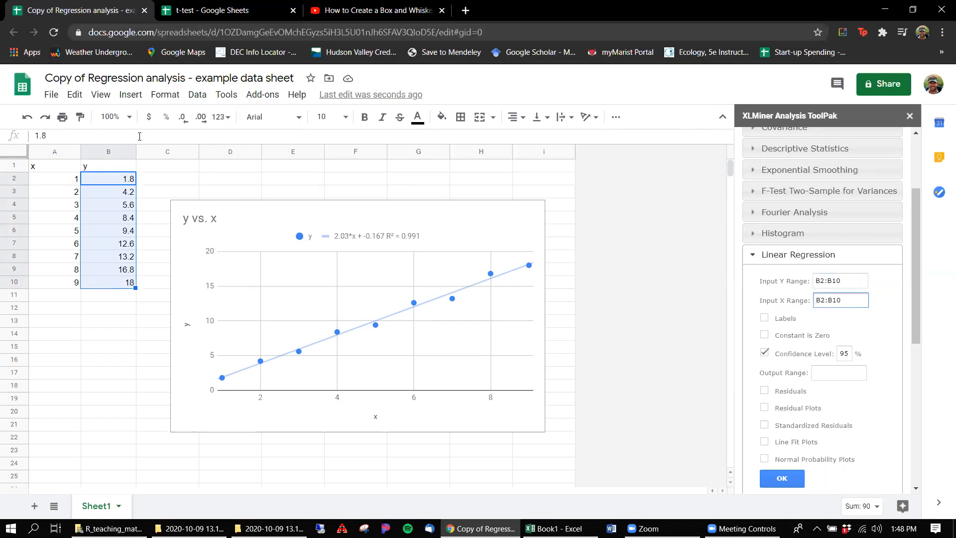
pyautogui.moveTo(69, 180); pyautogui.dragTo(72, 284)
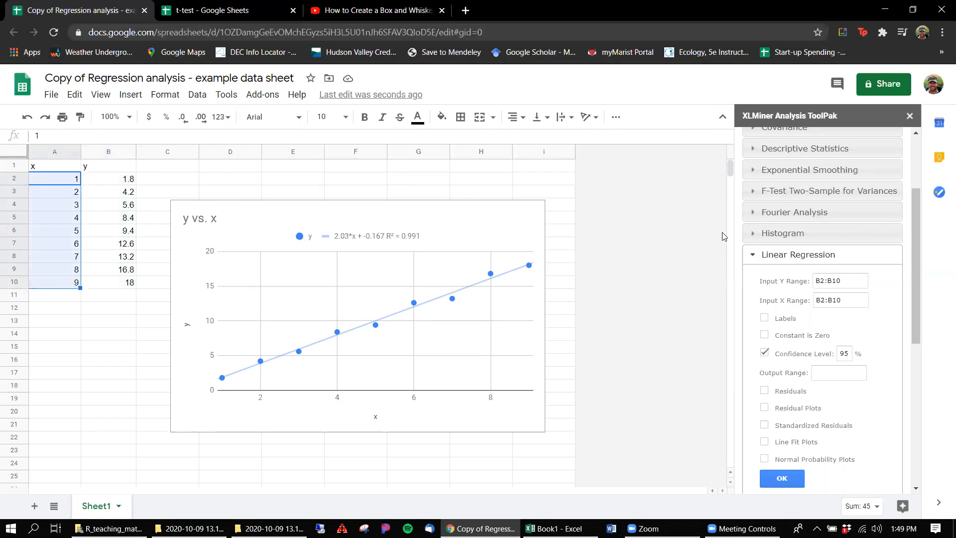
pyautogui.click(824, 302)
# Step: Run the regression with output range I1 and move the chart clear of the summary output
pyautogui.click(823, 371)
pyautogui.click(561, 170)
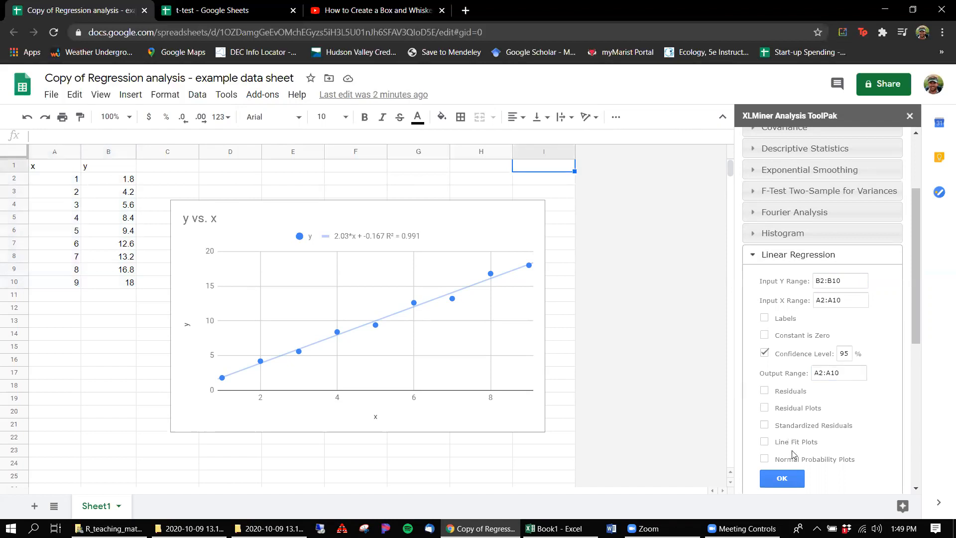
pyautogui.click(845, 379)
pyautogui.click(780, 481)
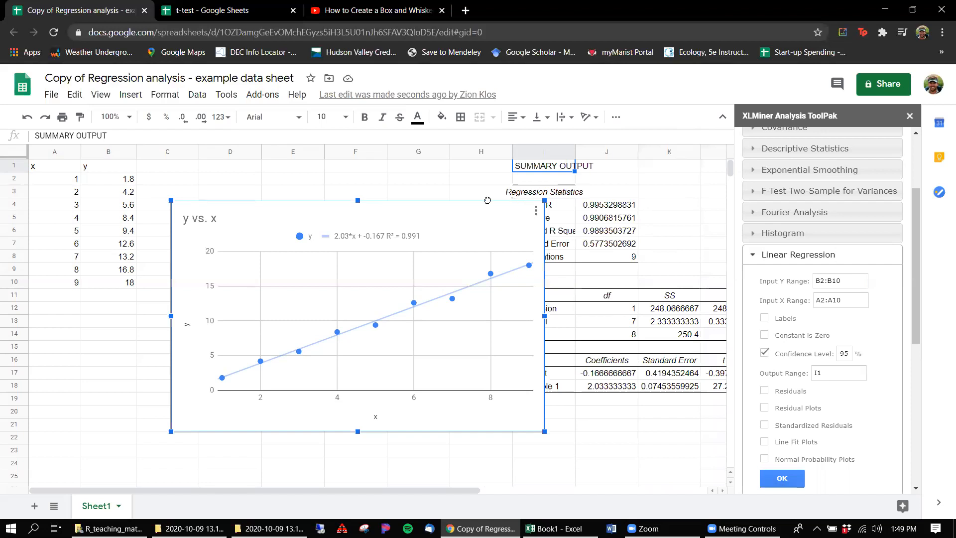
pyautogui.moveTo(513, 200); pyautogui.dragTo(479, 199)
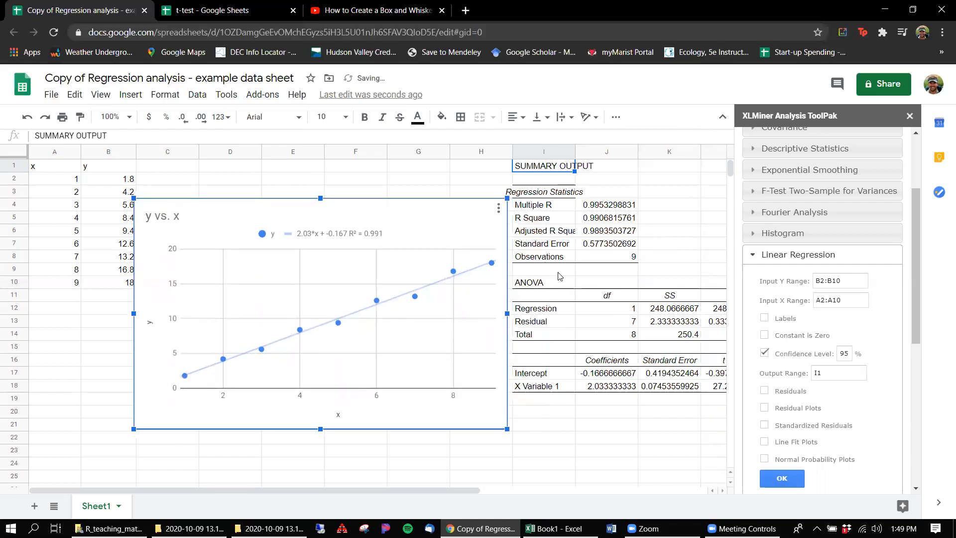
# Step: Make the Multiple R value in J4 bold
pyautogui.click(604, 205)
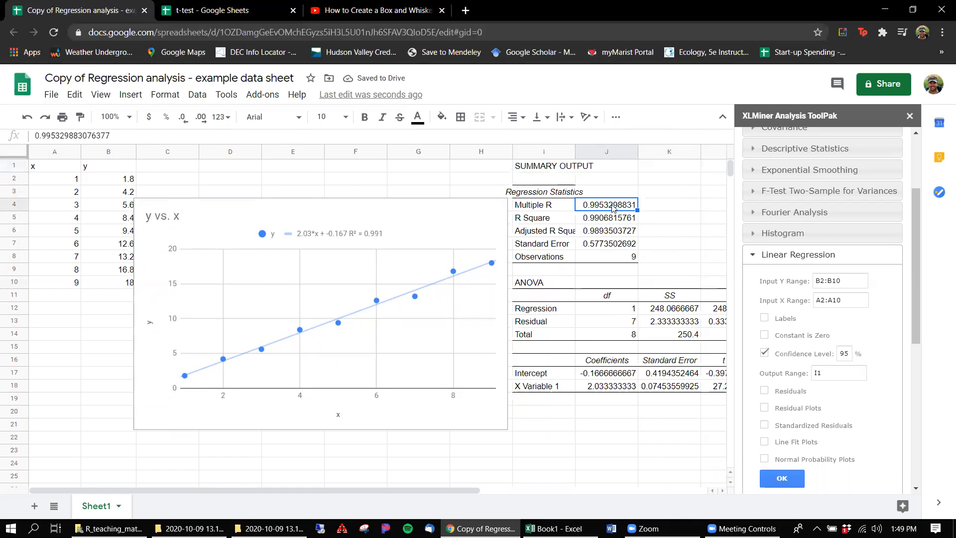
pyautogui.hotkey('ctrl', 'b')
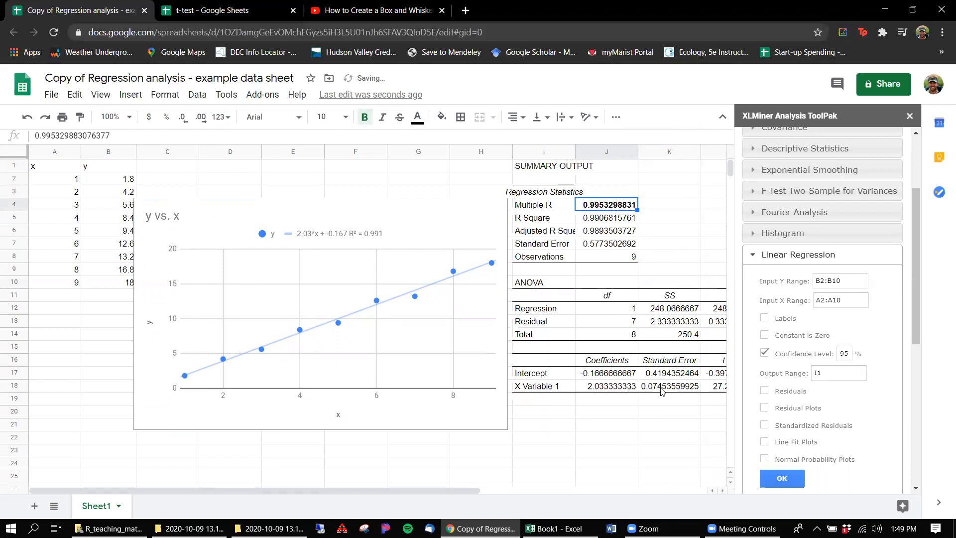
pyautogui.click(609, 428)
# Step: Inspect the X Variable 1 p-value and enter "p < 0.001" in M19 directly below it
pyautogui.hscroll(2, 609, 428)
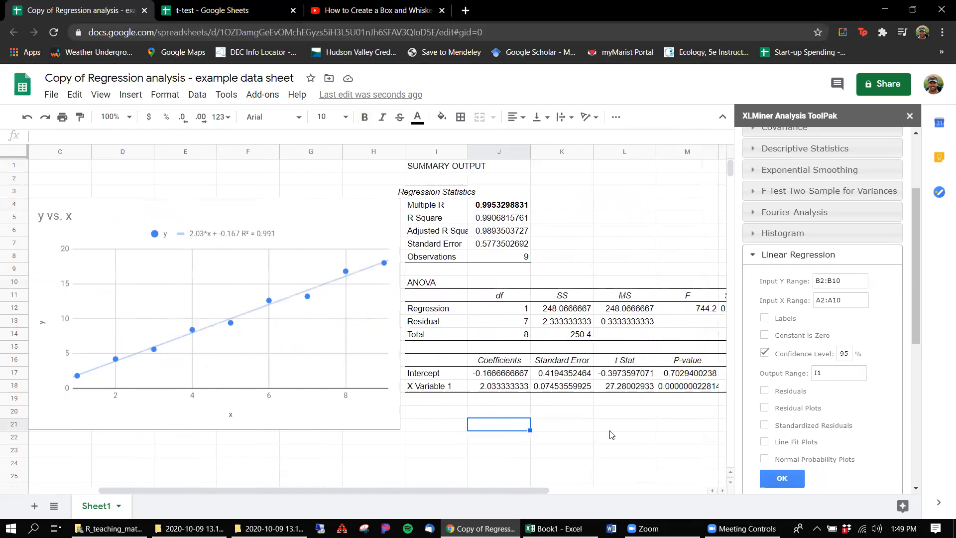
pyautogui.hscroll(1, 611, 434)
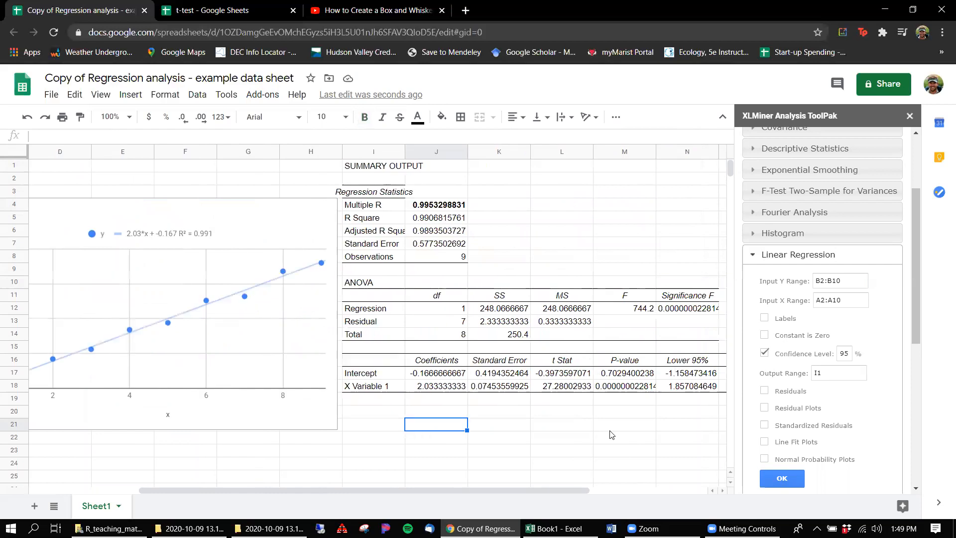
pyautogui.click(601, 391)
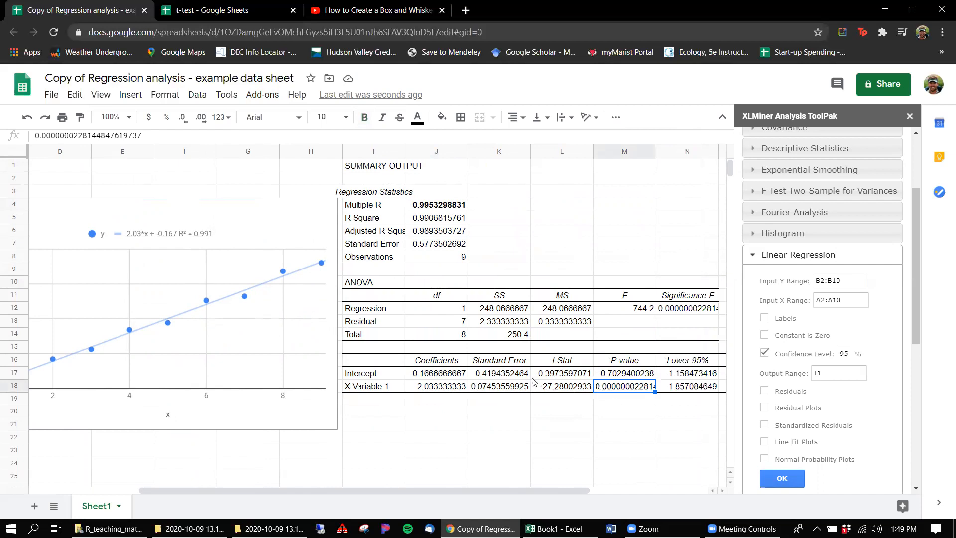
pyautogui.click(607, 404)
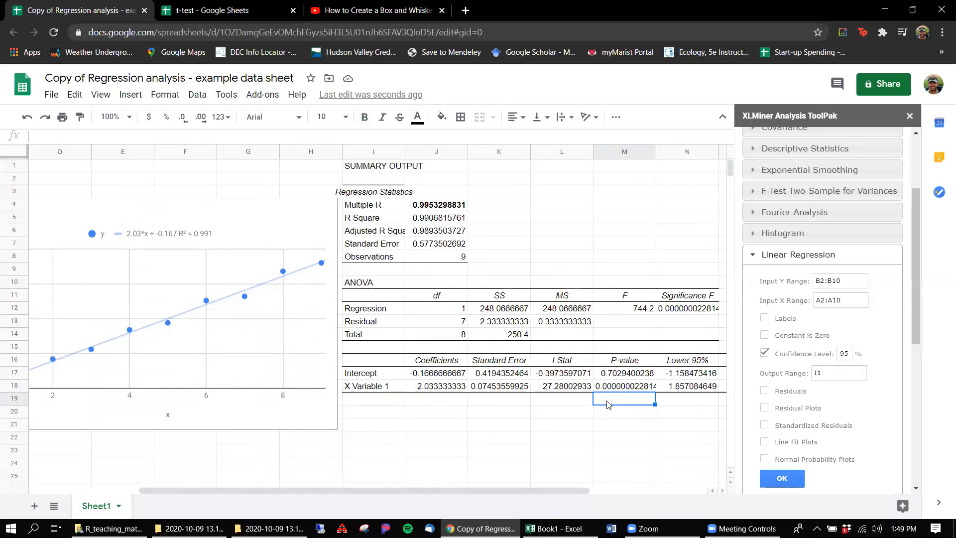
pyautogui.write('p < 0/00')
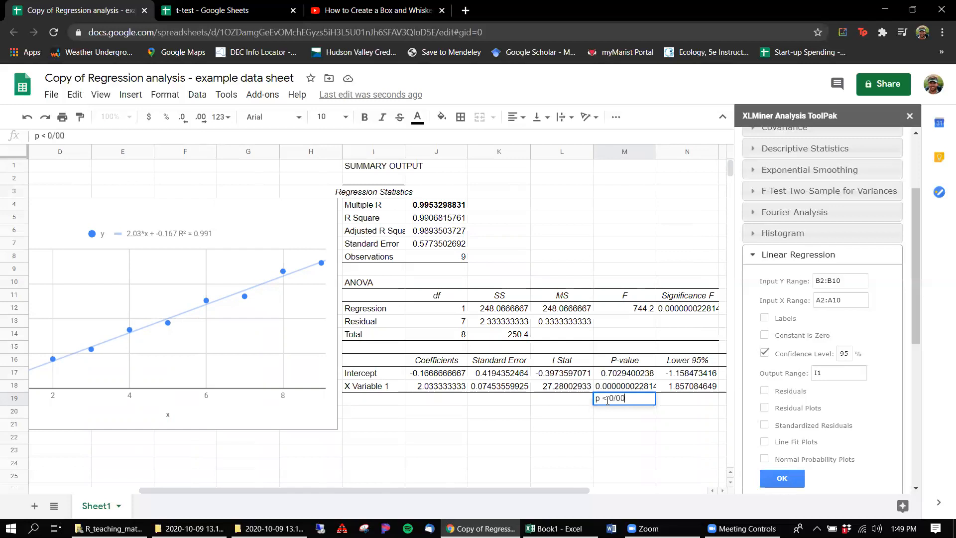
pyautogui.press('BackSpace')
pyautogui.press('BackSpace')
pyautogui.write('00')
pyautogui.press('Return')
pyautogui.click(611, 398)
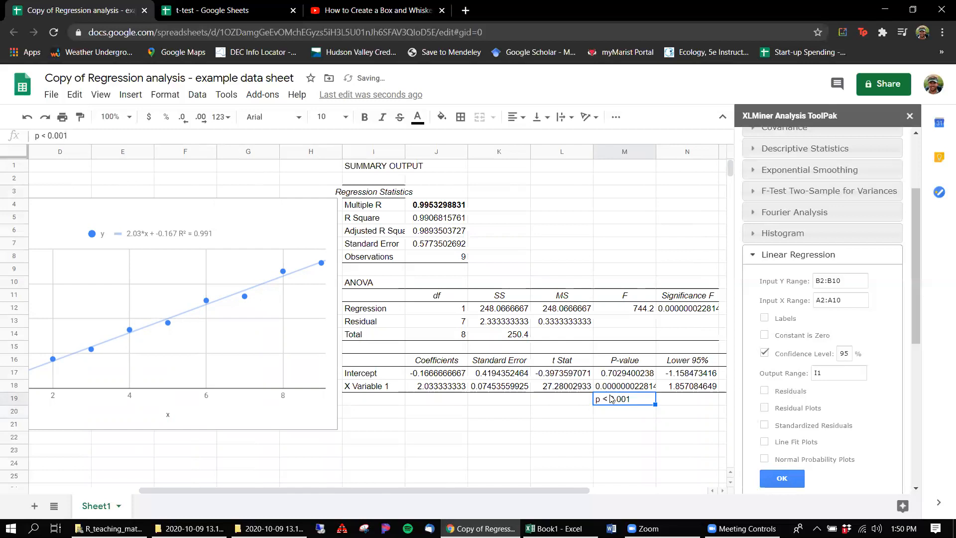
# Step: Make the "p < 0.001" note in M19 bold
pyautogui.hotkey('ctrl', 'b')
pyautogui.click(604, 414)
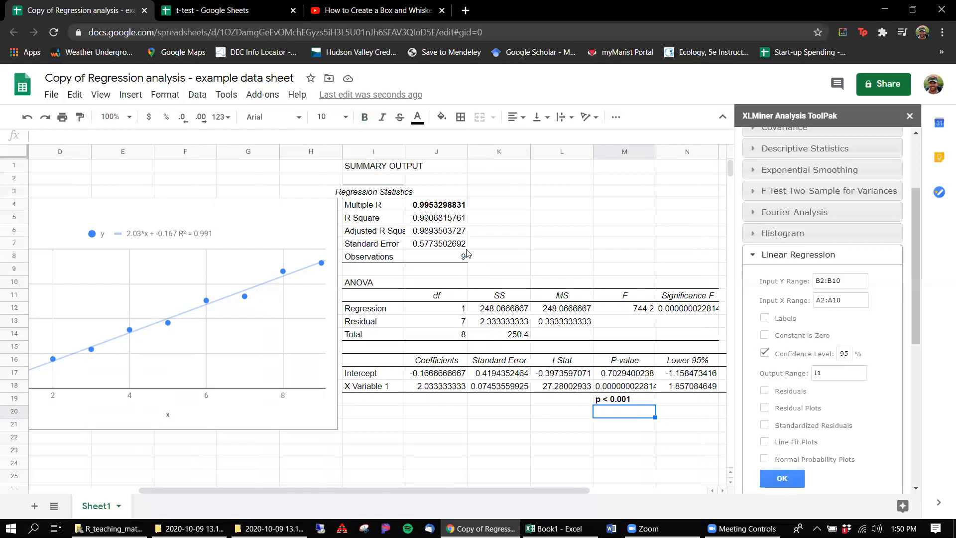
pyautogui.click(493, 208)
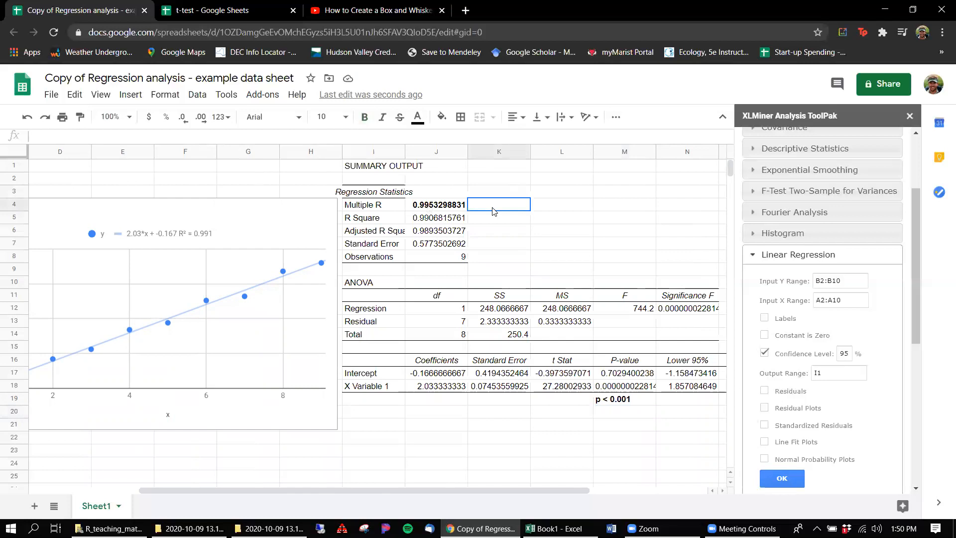
pyautogui.write('=')
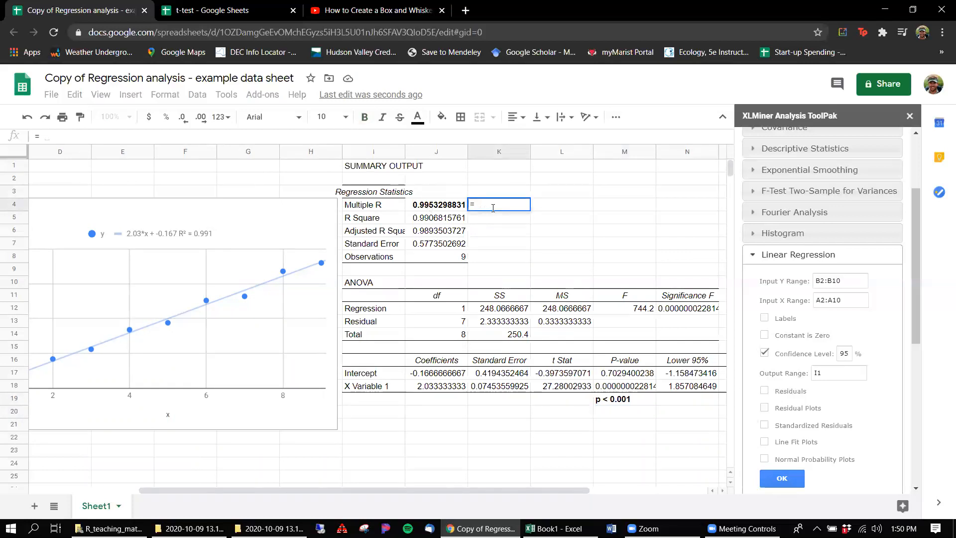
pyautogui.write(' r')
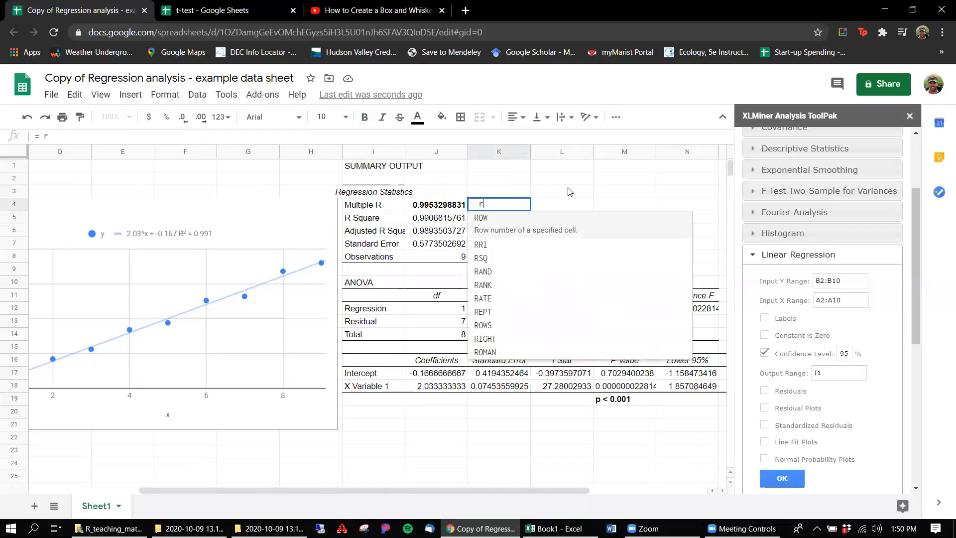
pyautogui.click(569, 191)
# Step: Enter "equals r" in K4 beside the Multiple R value
pyautogui.click(473, 209)
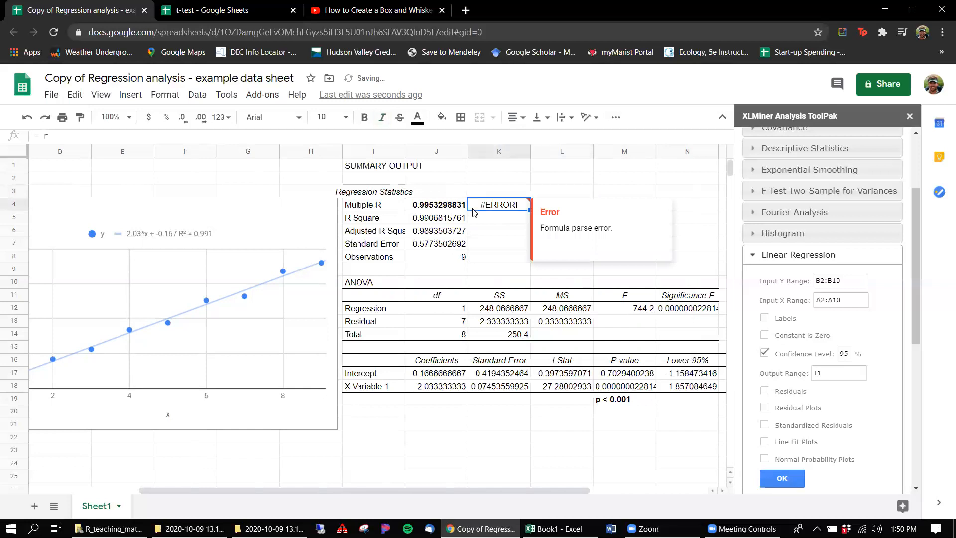
pyautogui.write('equals r')
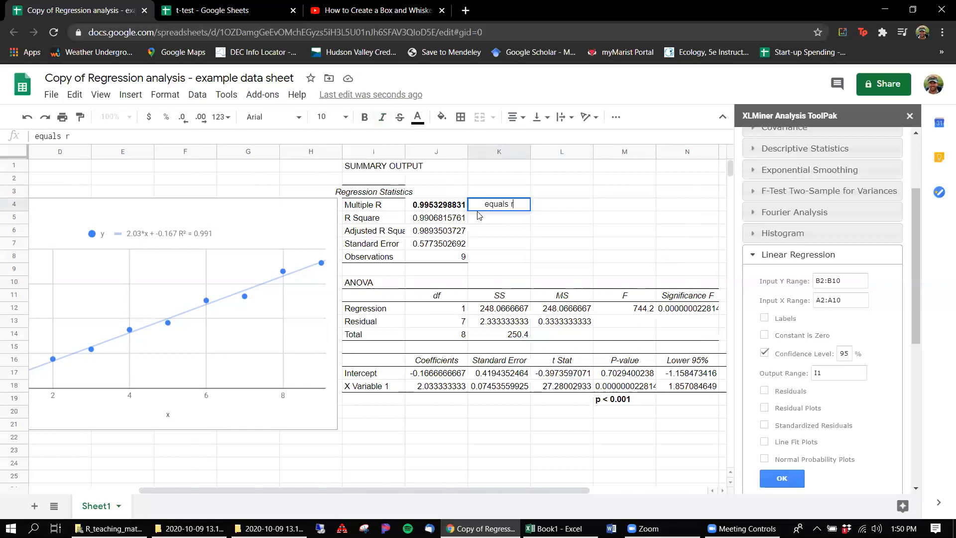
pyautogui.click(511, 235)
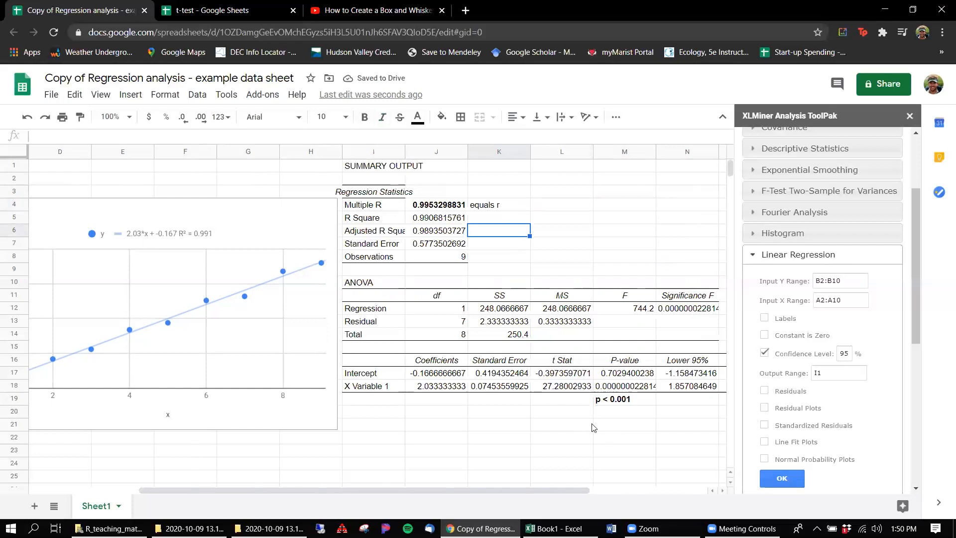
# Step: Copy the trendline equation 2.03*x + -0.167 from the chart legend and paste it into M21
pyautogui.click(137, 235)
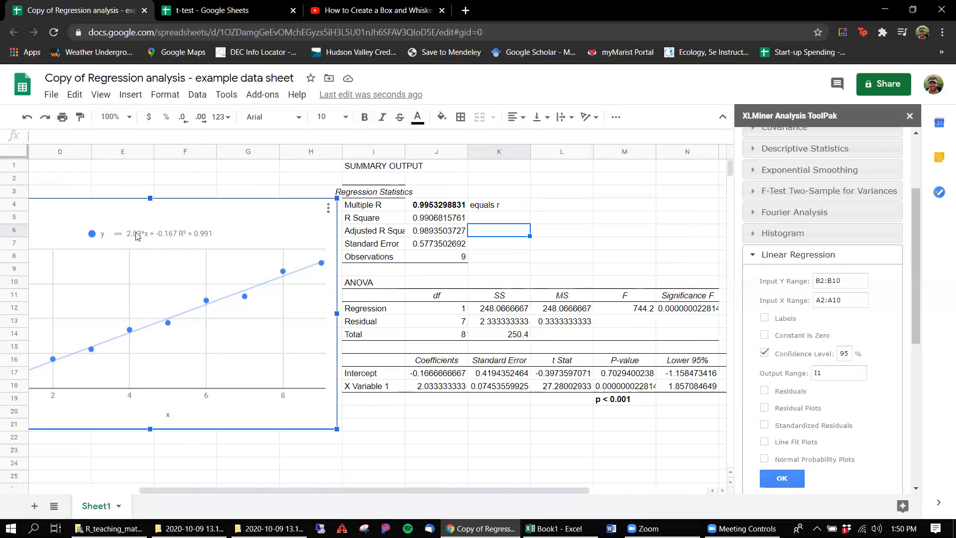
pyautogui.doubleClick(136, 235)
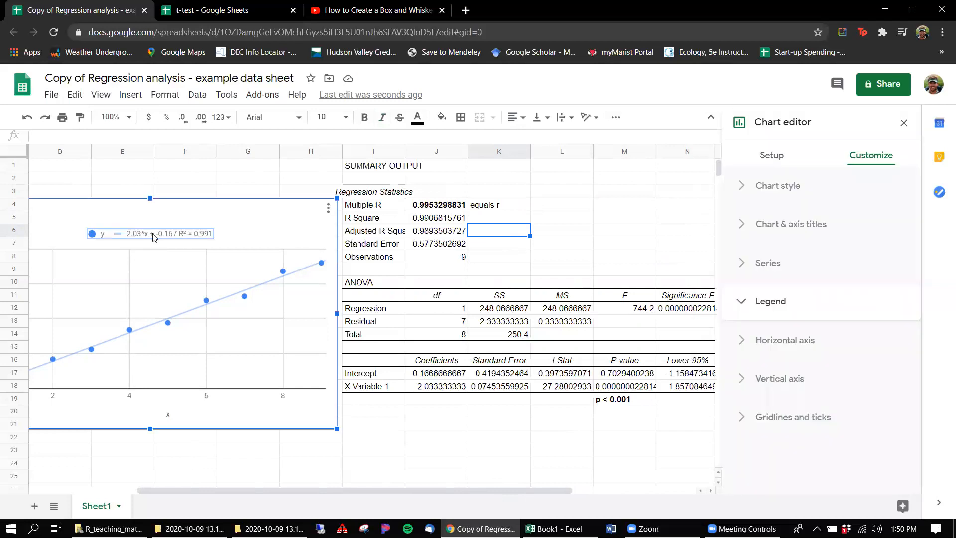
pyautogui.click(144, 235)
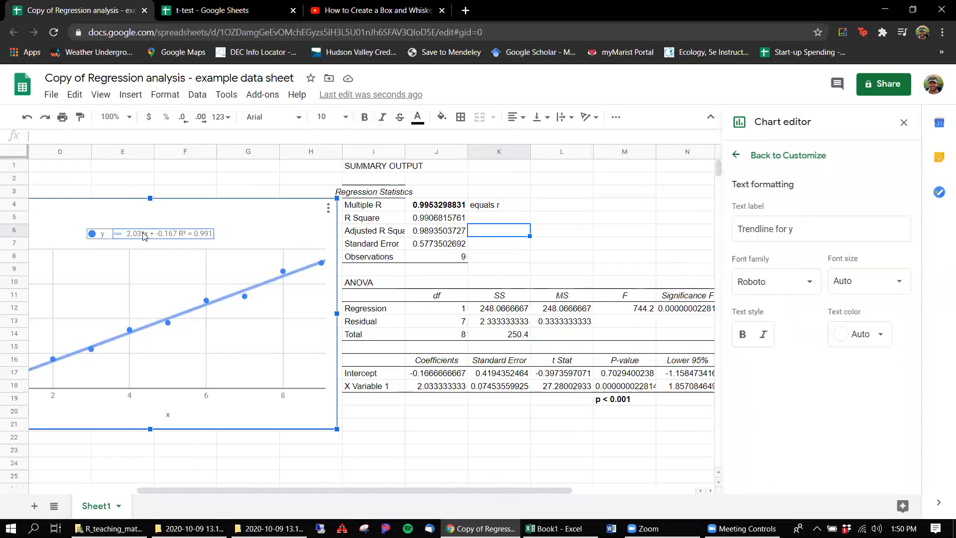
pyautogui.click(144, 234)
pyautogui.hotkey('ctrl', 'c')
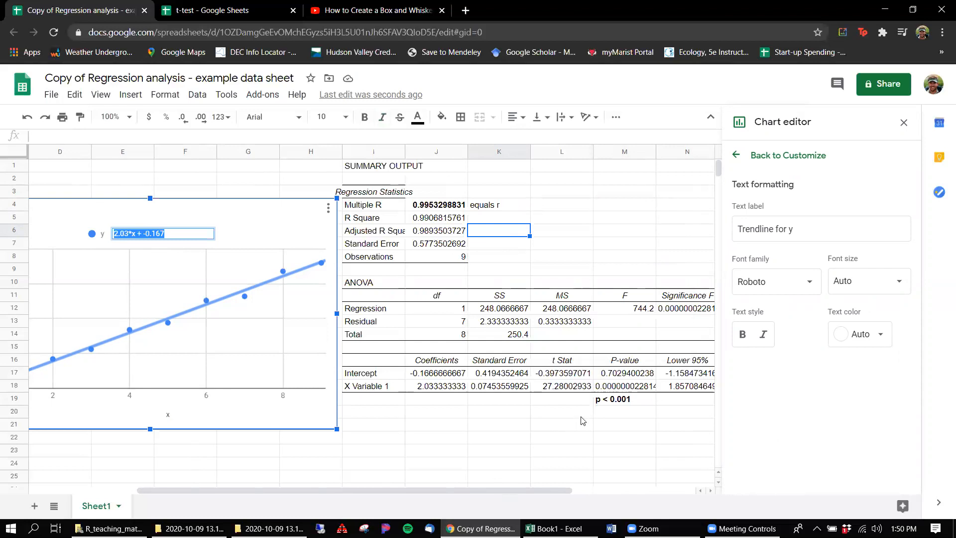
pyautogui.click(603, 430)
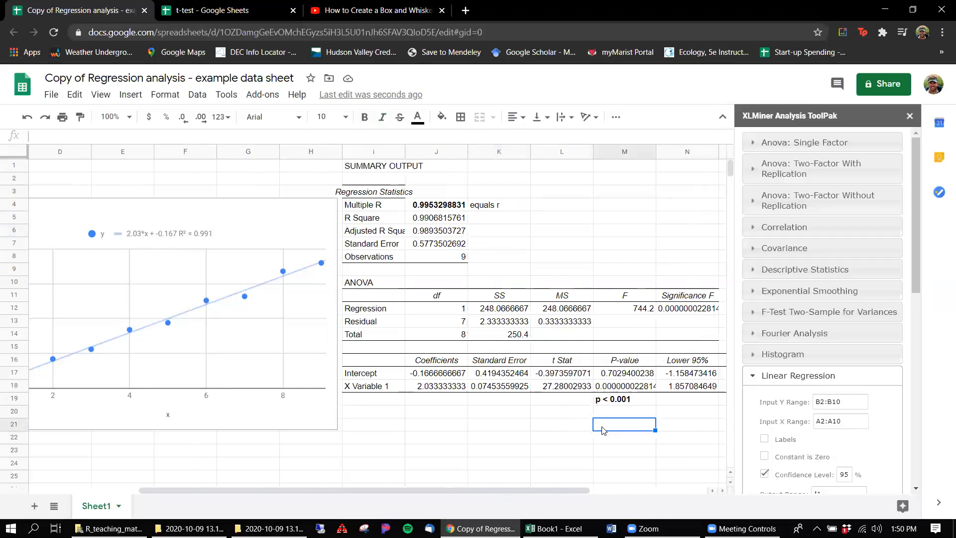
pyautogui.hotkey('ctrl', 'v')
# Step: Enter "slope = 2.03" in M20 above the pasted equation and make it bold
pyautogui.click(618, 410)
pyautogui.write('slope')
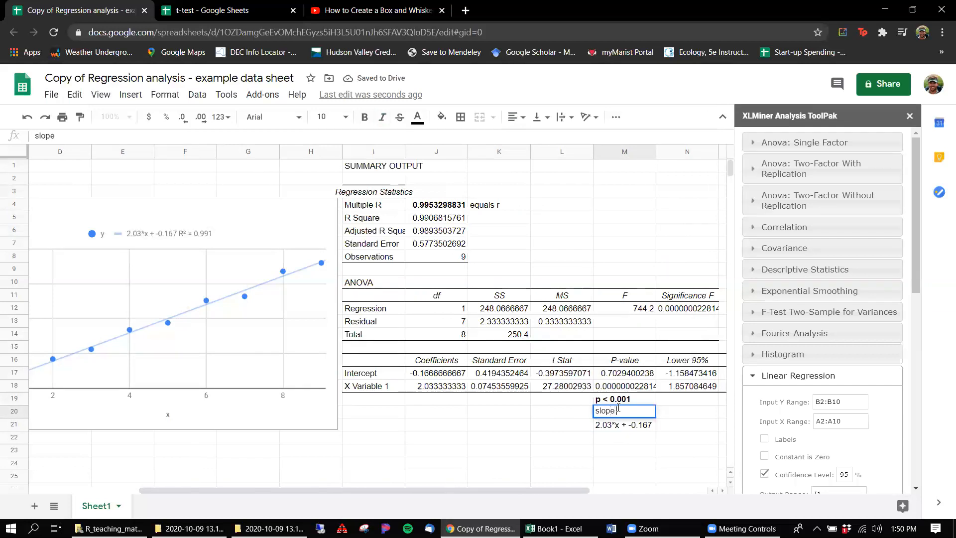
pyautogui.write(' = 2.03')
pyautogui.click(602, 461)
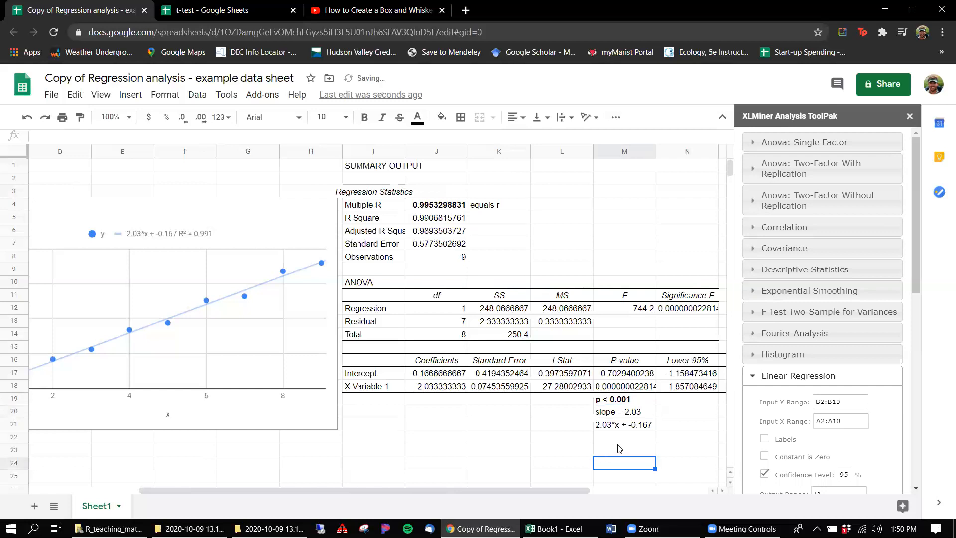
pyautogui.click(631, 413)
pyautogui.hotkey('ctrl', 'b')
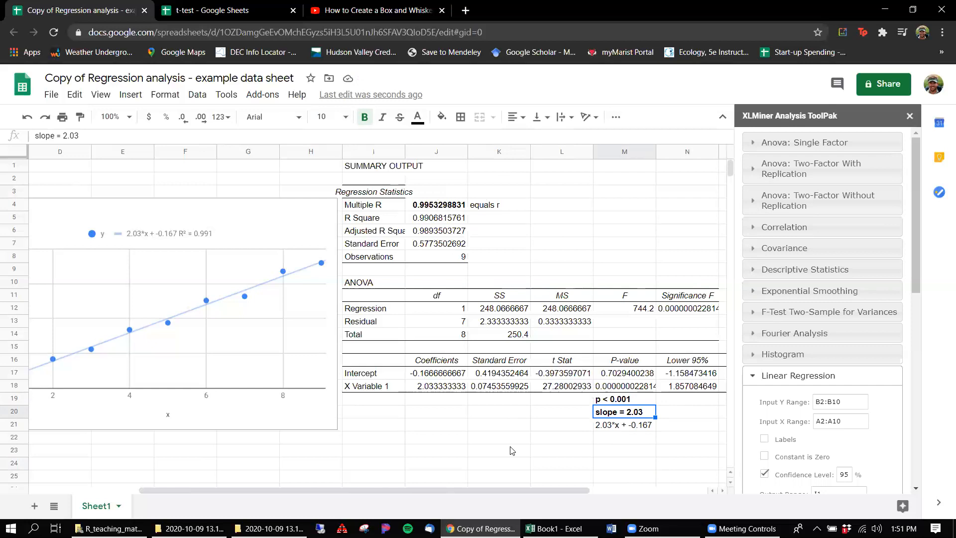
# Step: Close the XLMiner Analysis ToolPak and set the label of the chart's y-series trendline to None
pyautogui.hscroll(-3, 171, 282)
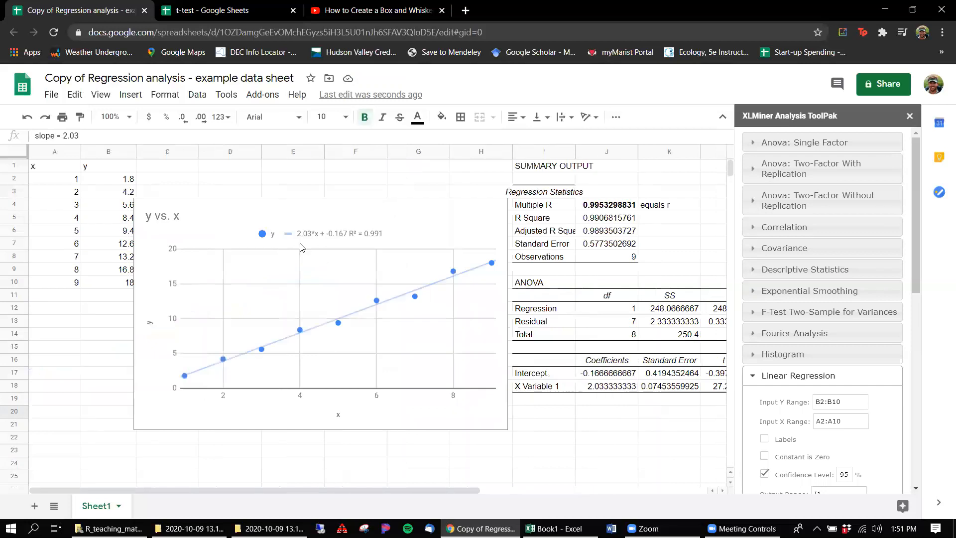
pyautogui.click(338, 236)
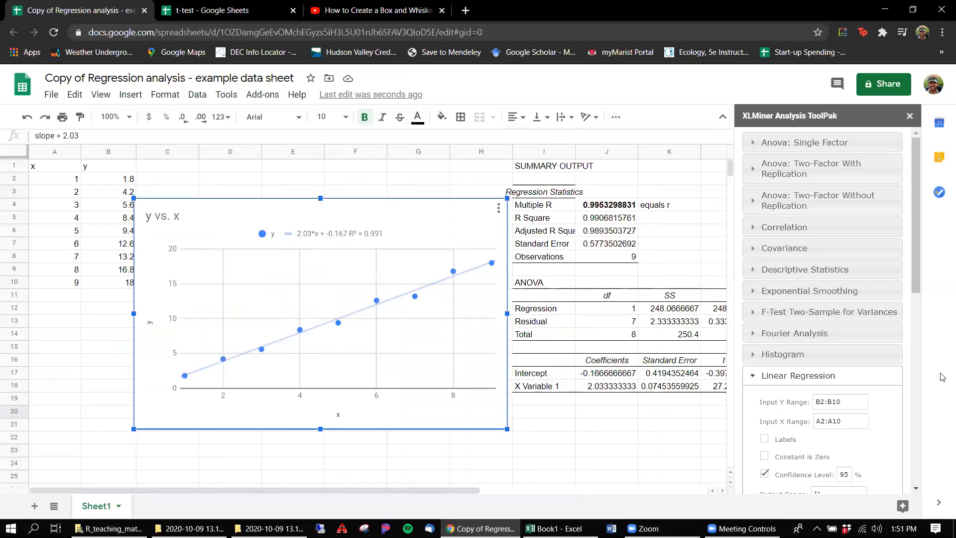
pyautogui.click(910, 117)
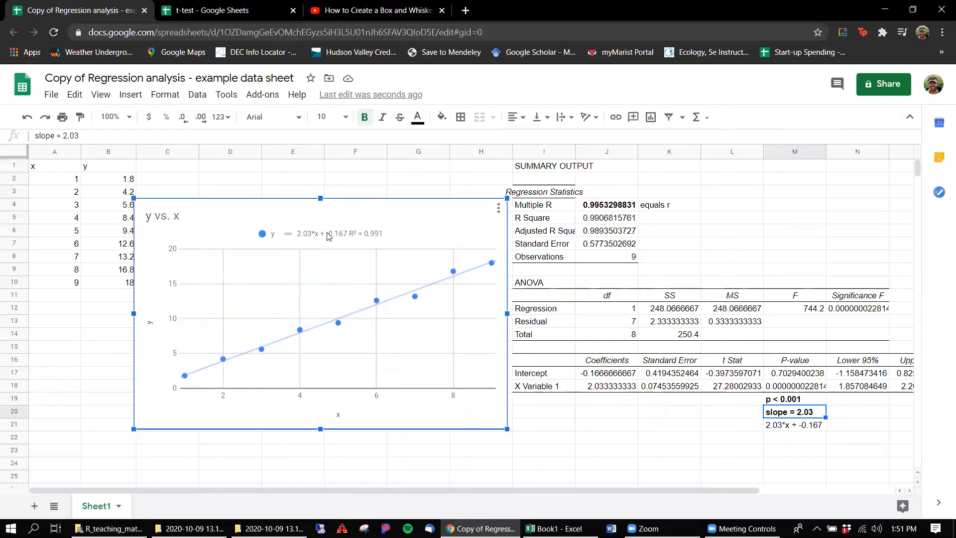
pyautogui.rightClick(378, 300)
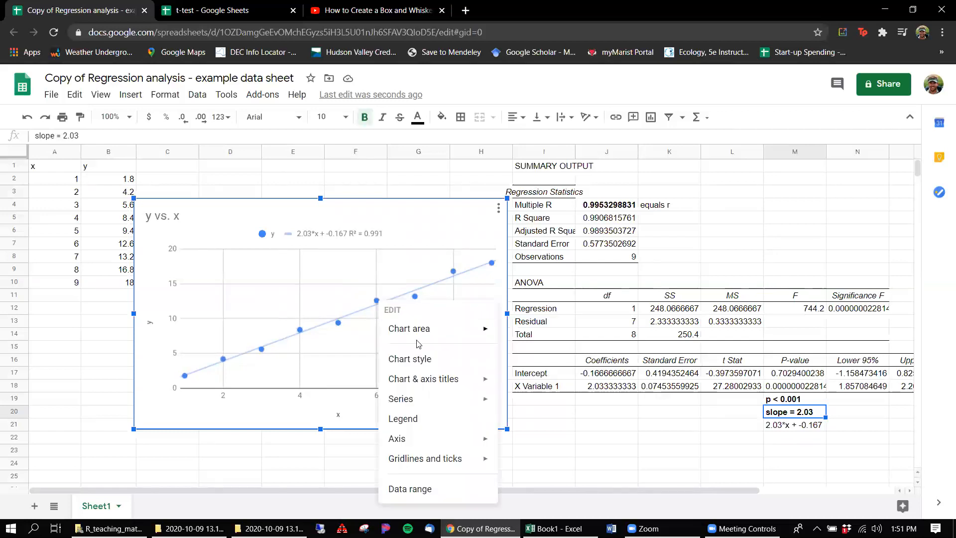
pyautogui.moveTo(423, 400)
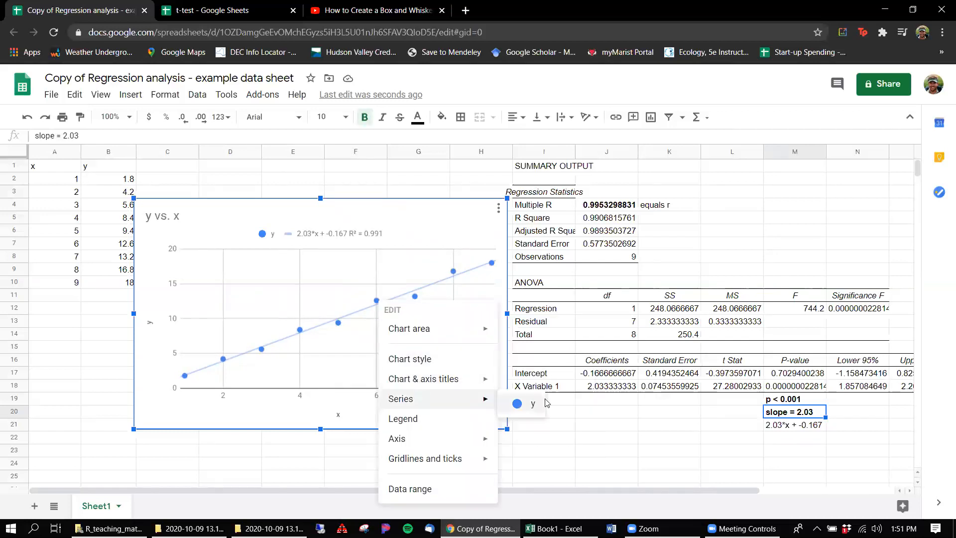
pyautogui.click(524, 404)
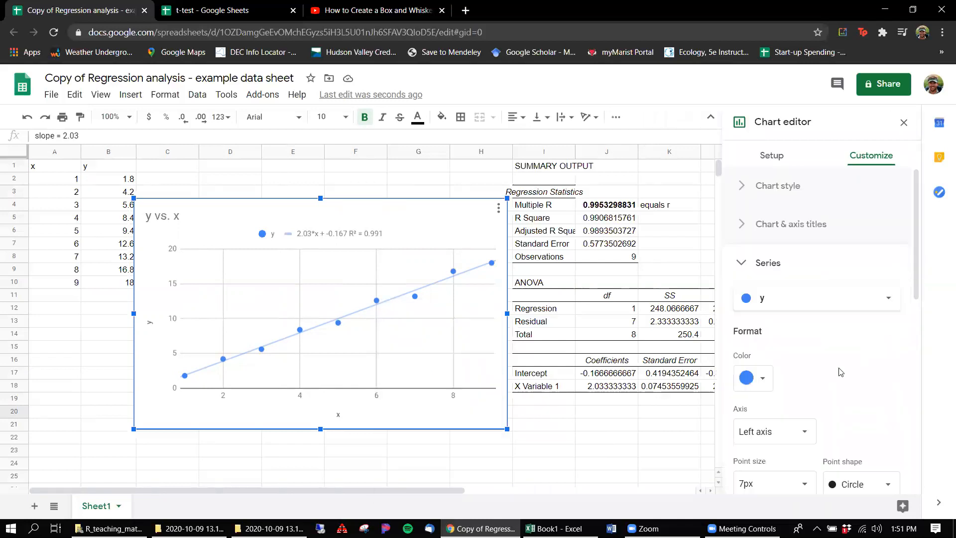
pyautogui.scroll(-4, 781, 371)
pyautogui.scroll(-5, 839, 373)
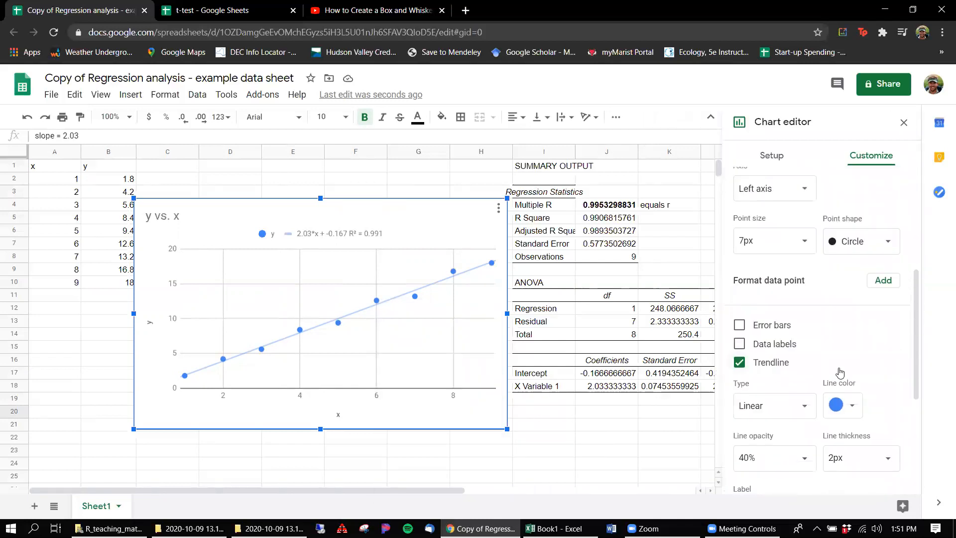
pyautogui.click(823, 386)
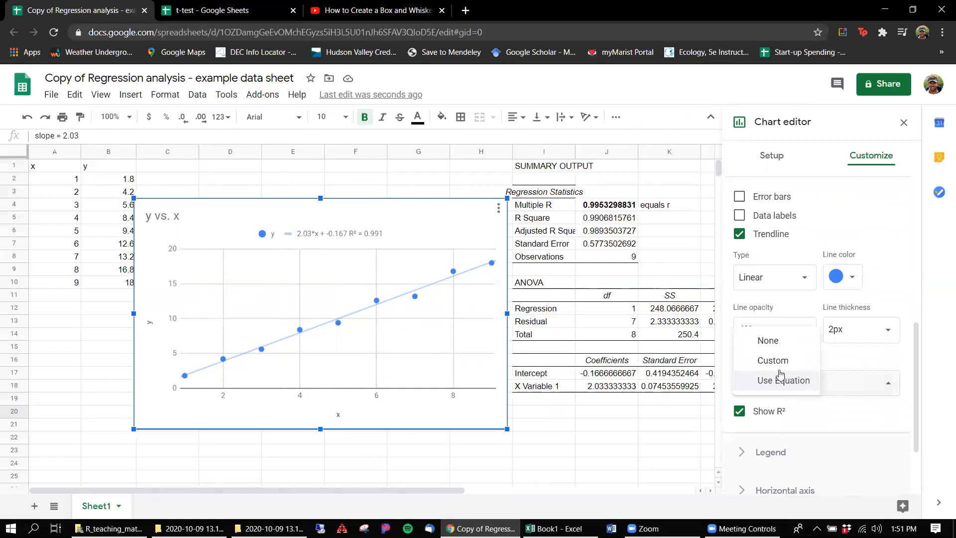
pyautogui.click(764, 340)
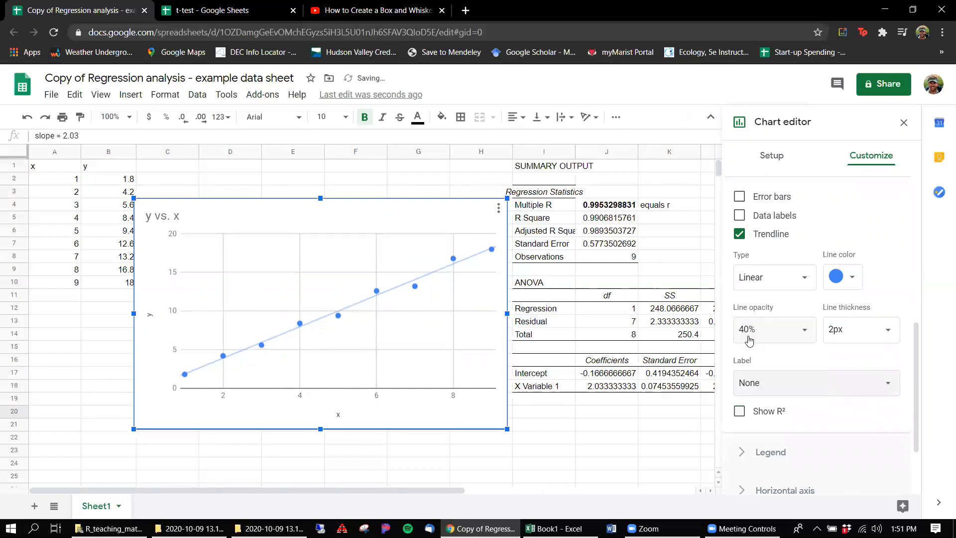
# Step: Delete the chart title "y vs. x"
pyautogui.click(176, 221)
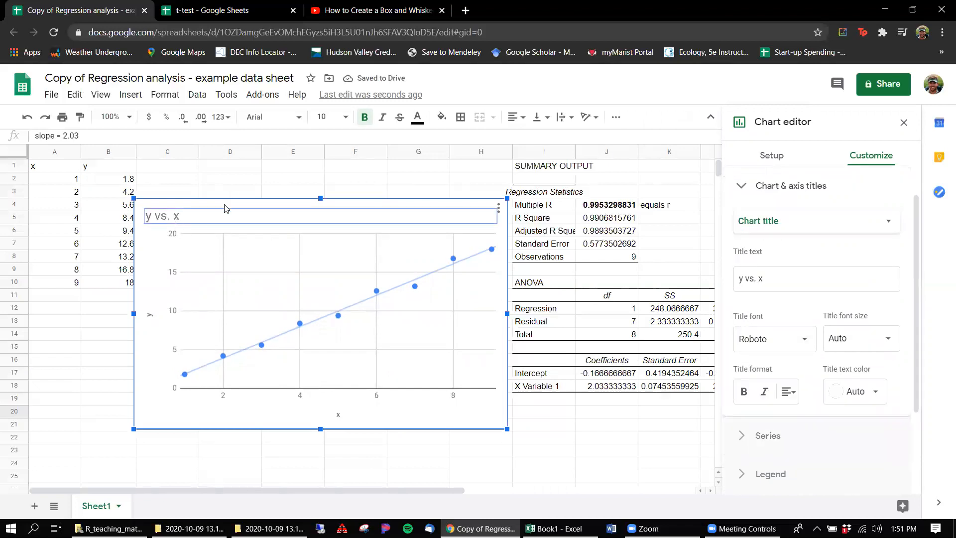
pyautogui.click(219, 210)
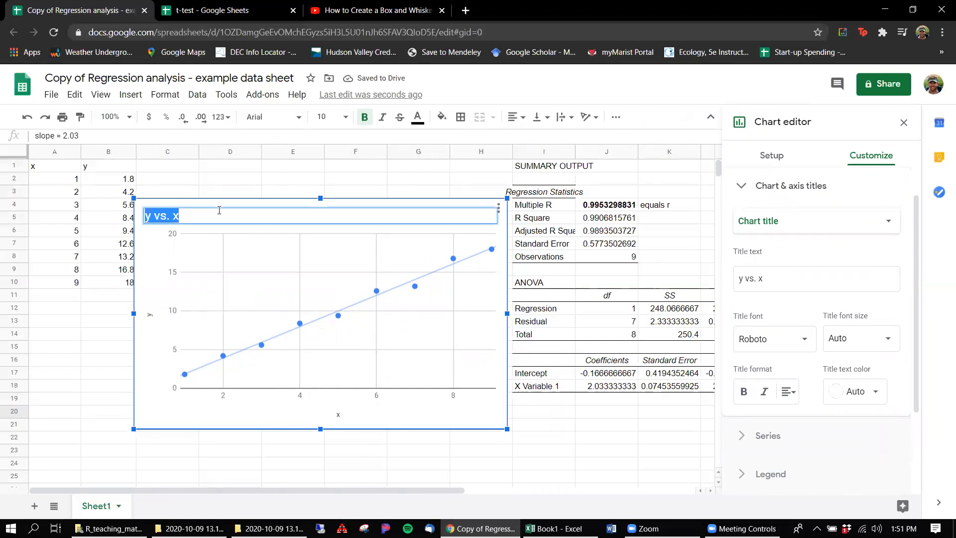
pyautogui.press('BackSpace')
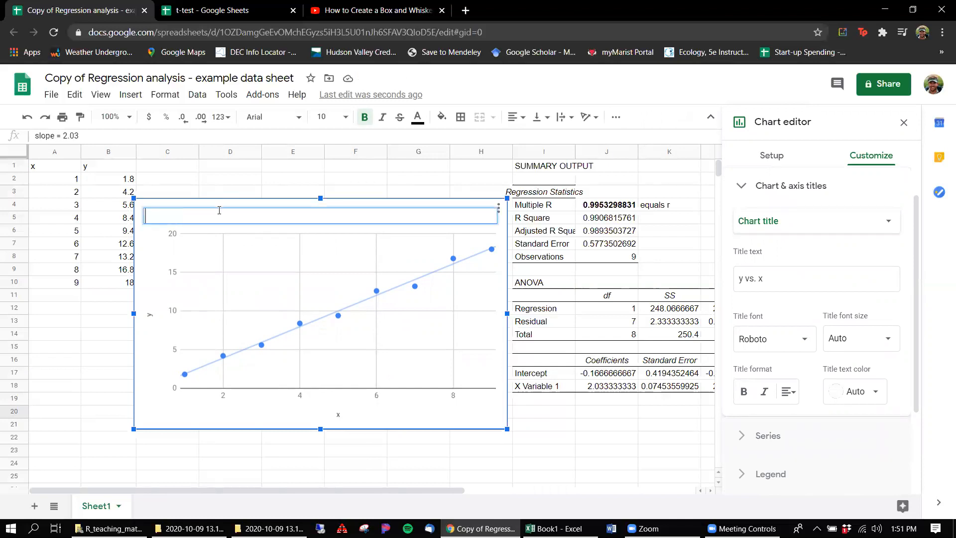
pyautogui.click(162, 416)
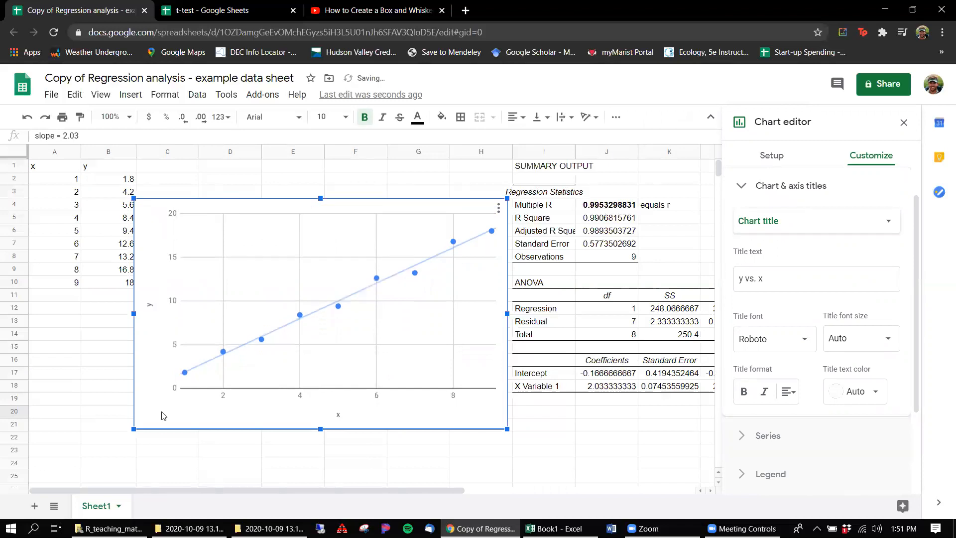
# Step: Set the chart's horizontal axis title to "height of knotweed (m)"
pyautogui.click(338, 415)
pyautogui.click(336, 413)
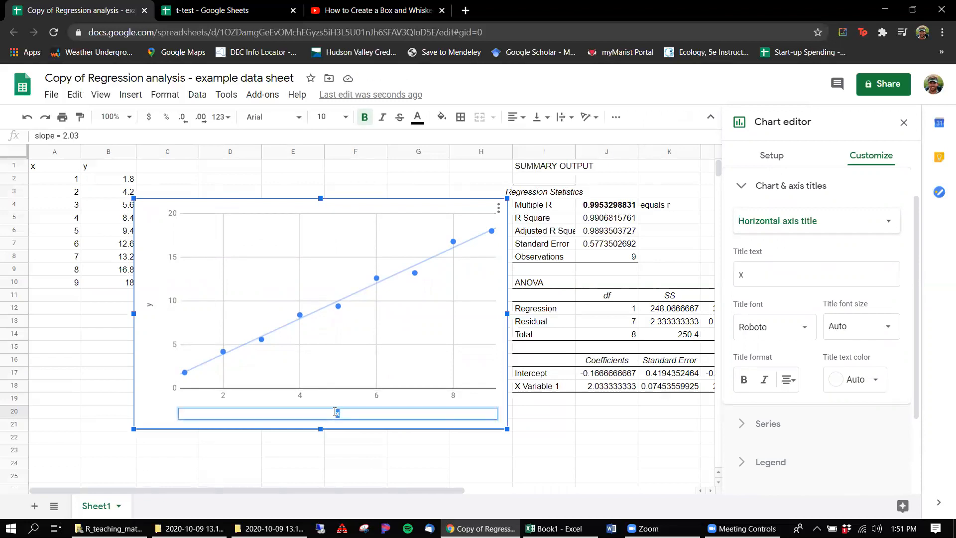
pyautogui.write('x (m')
pyautogui.write(')')
pyautogui.press('BackSpace')
pyautogui.write('height of knotweed (m')
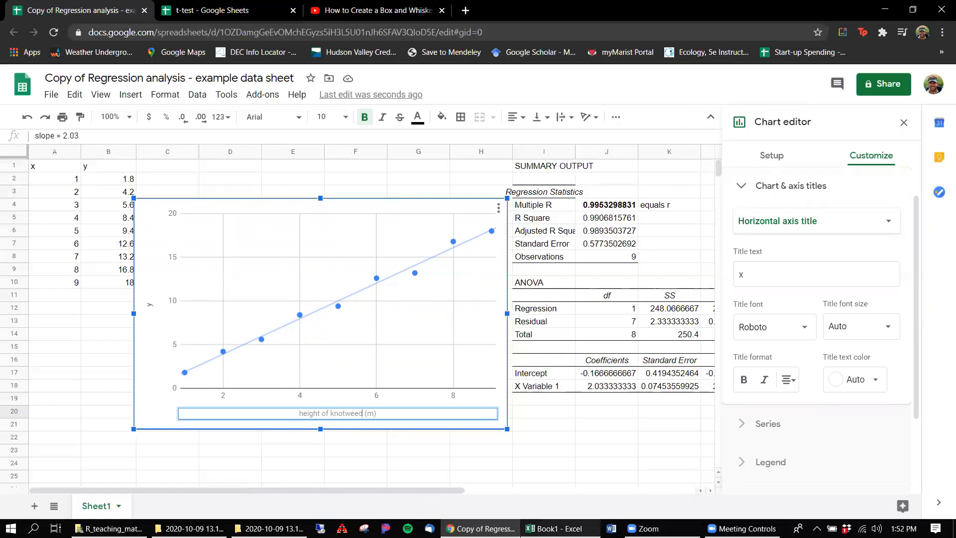
# Step: Switch to the Excel workbook and insert a markers-only scatter chart of the x and y data in A1:B10 on the linear sheet
pyautogui.click(552, 528)
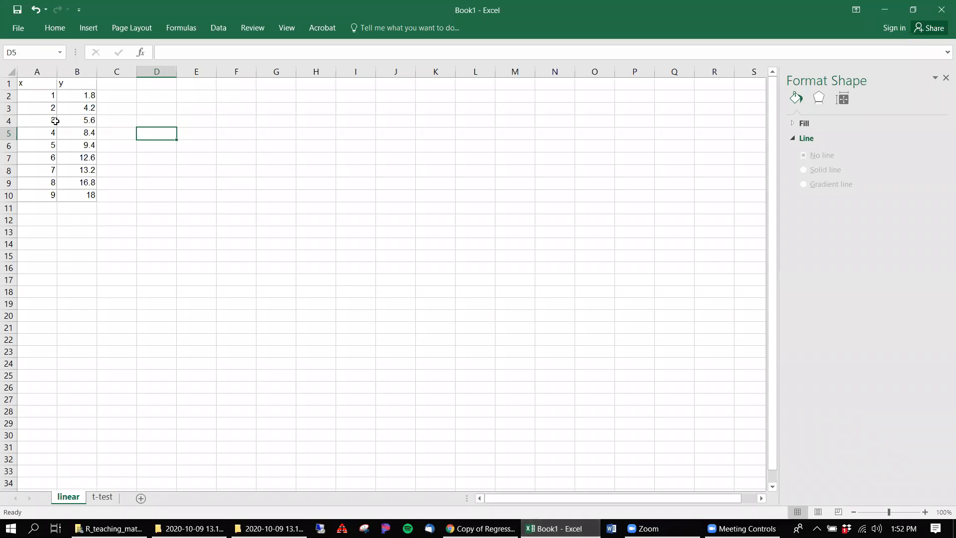
pyautogui.moveTo(39, 85); pyautogui.dragTo(82, 199)
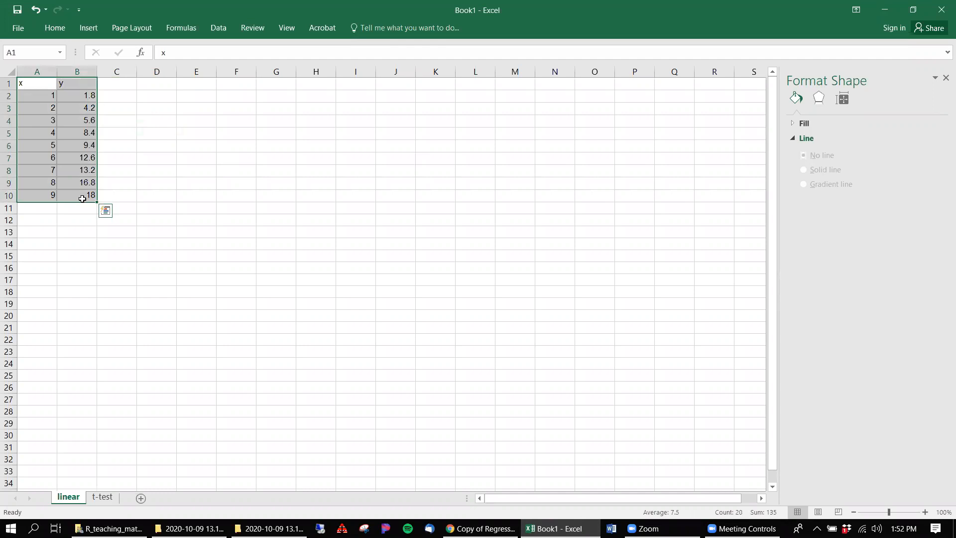
pyautogui.click(77, 35)
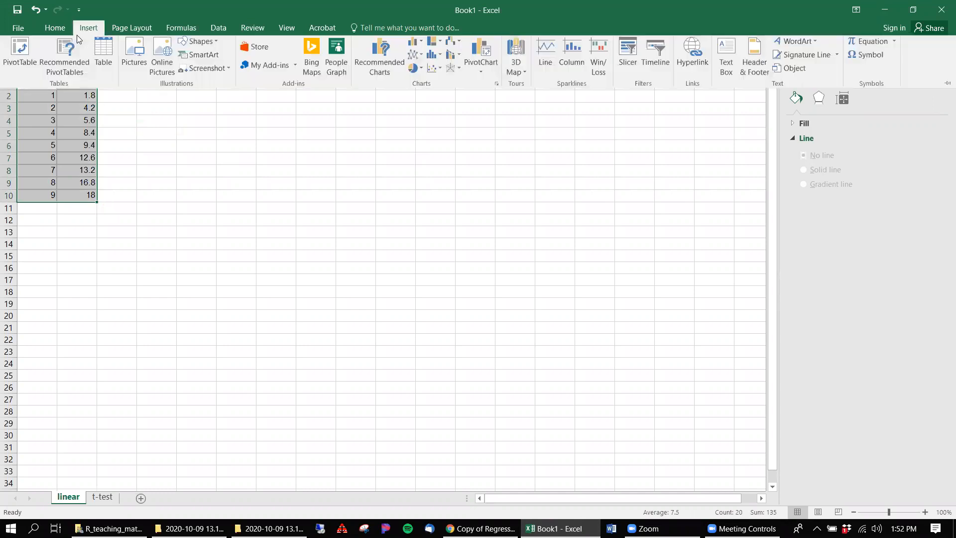
pyautogui.click(434, 71)
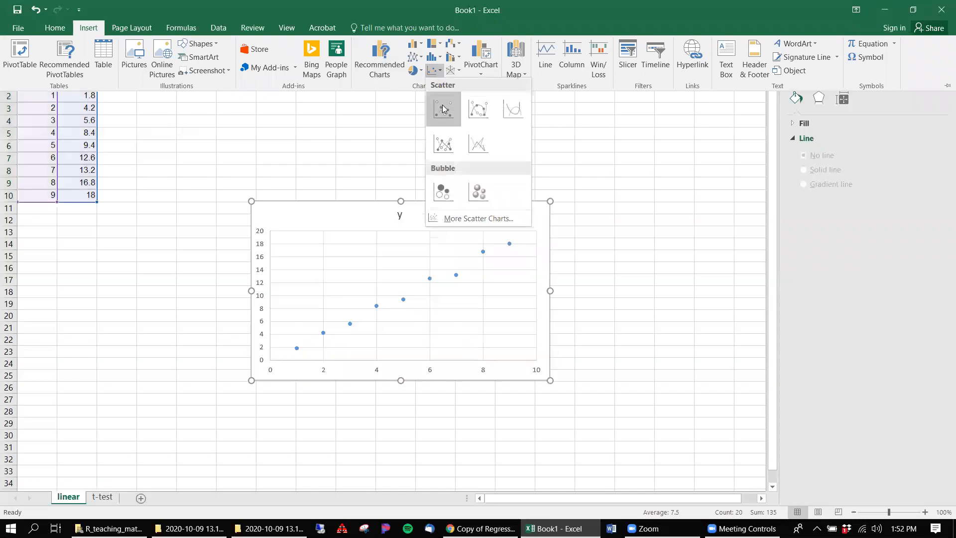
pyautogui.click(441, 105)
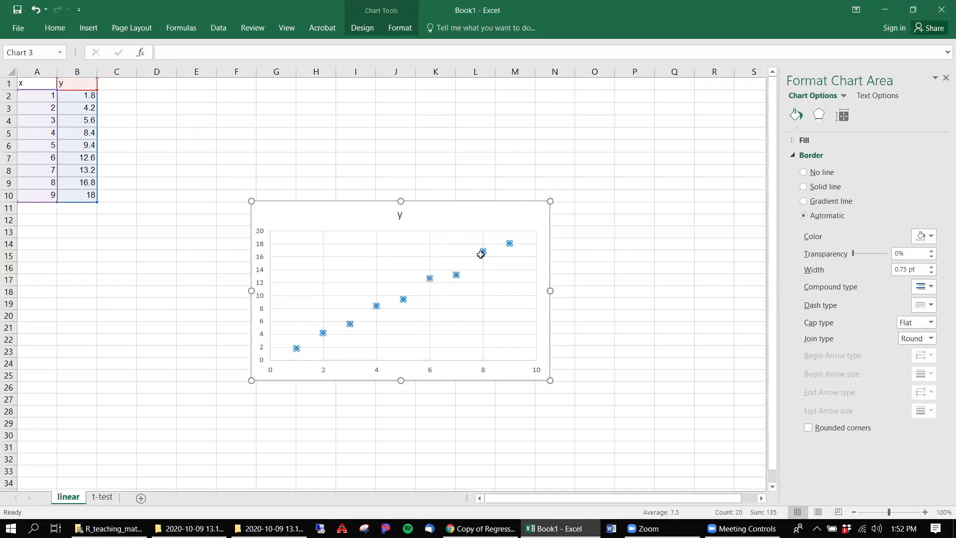
# Step: Add a linear trendline to the scatter chart's y series, displaying its equation and R-squared value on the chart
pyautogui.click(482, 255)
pyautogui.rightClick(482, 255)
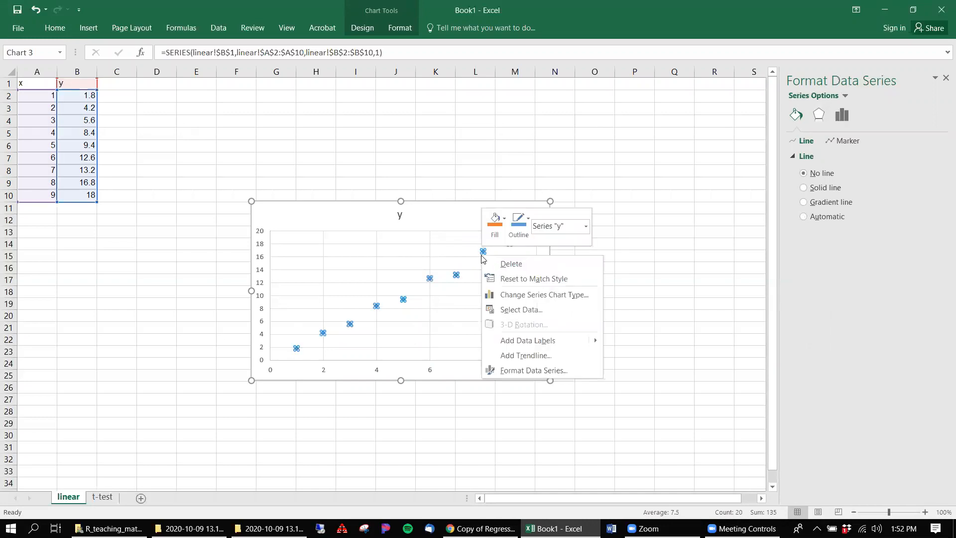
pyautogui.click(564, 356)
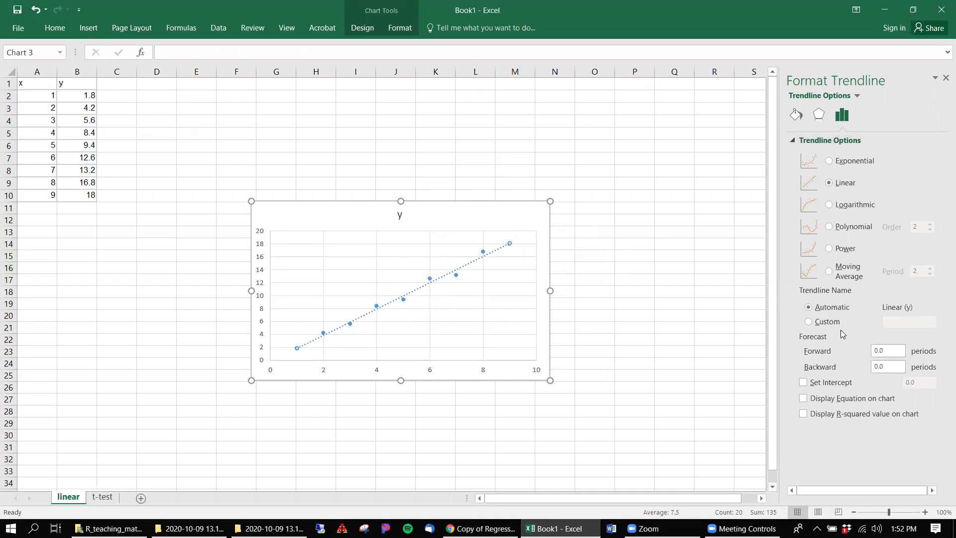
pyautogui.click(802, 399)
pyautogui.click(802, 414)
# Step: Select cell D1 and open the Regression tool from the Data Analysis tools
pyautogui.click(165, 105)
pyautogui.click(145, 85)
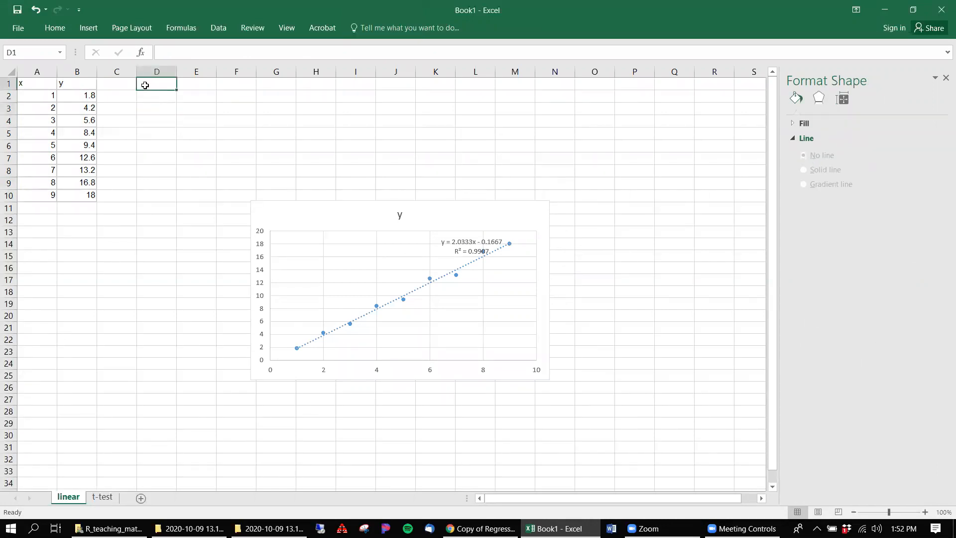
pyautogui.click(215, 30)
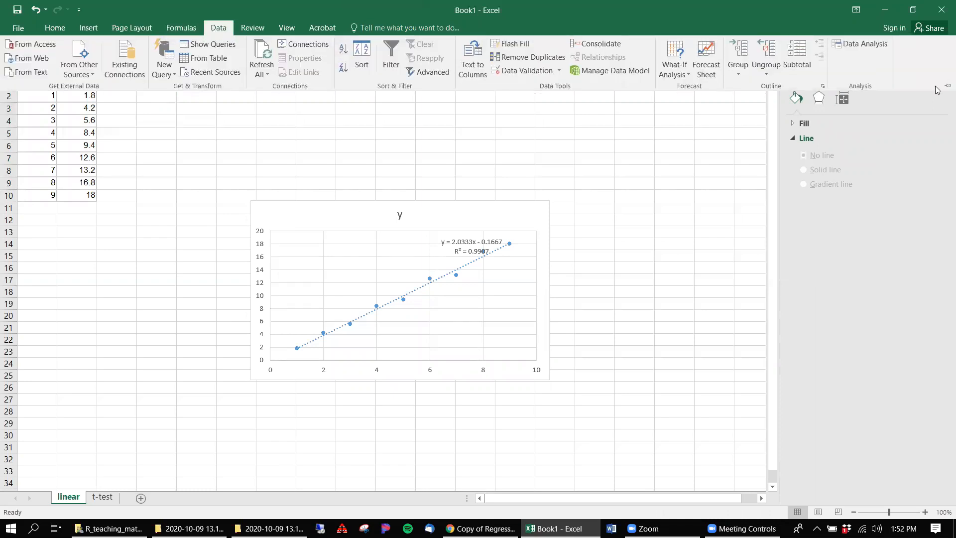
pyautogui.click(856, 46)
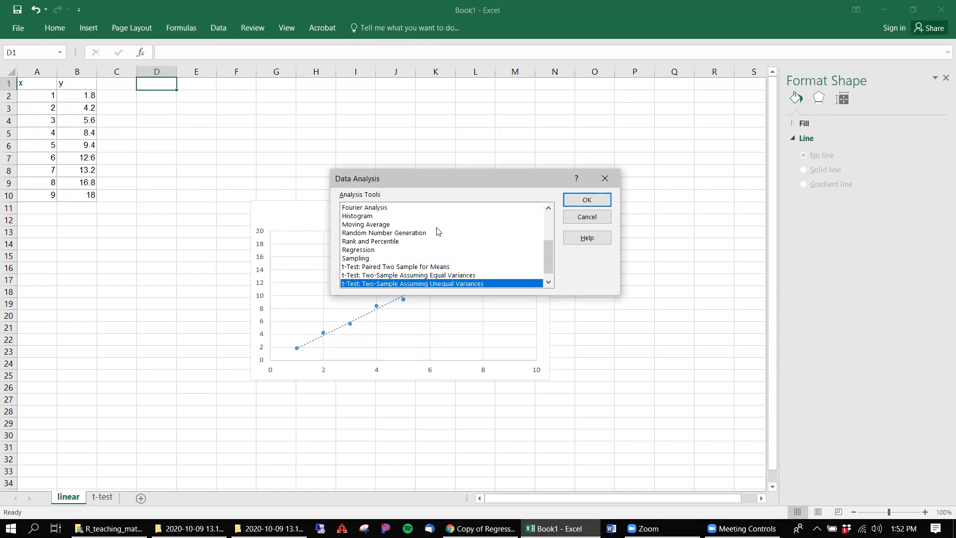
pyautogui.scroll(-1, 367, 244)
pyautogui.click(367, 242)
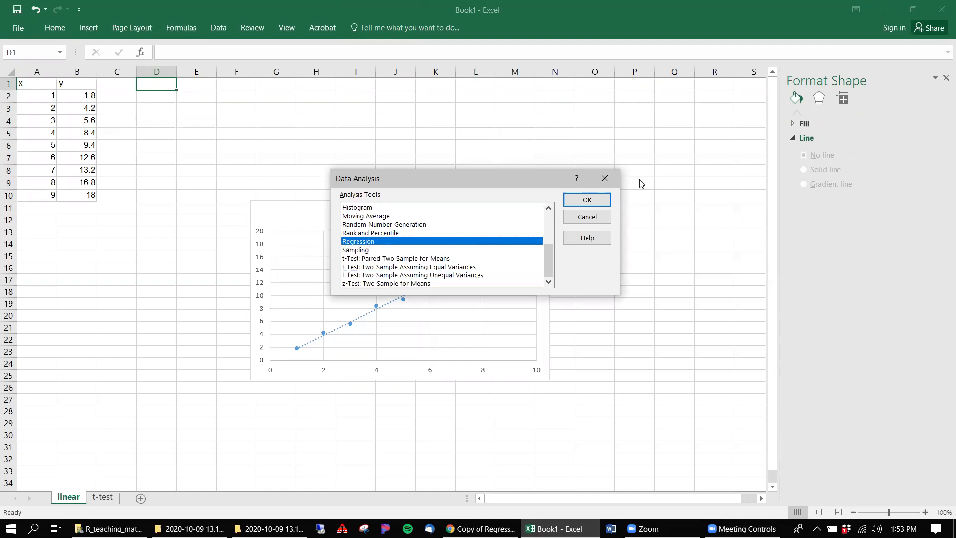
pyautogui.click(582, 200)
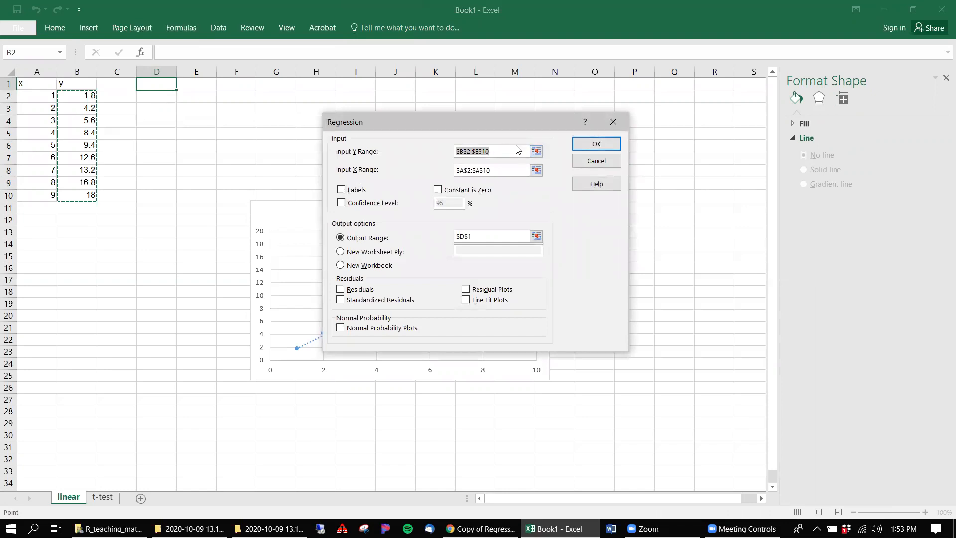
# Step: Run the regression with Y range B2:B10, X range A2:A10 and output at D1, and move the chart clear of the output tables
pyautogui.click(492, 170)
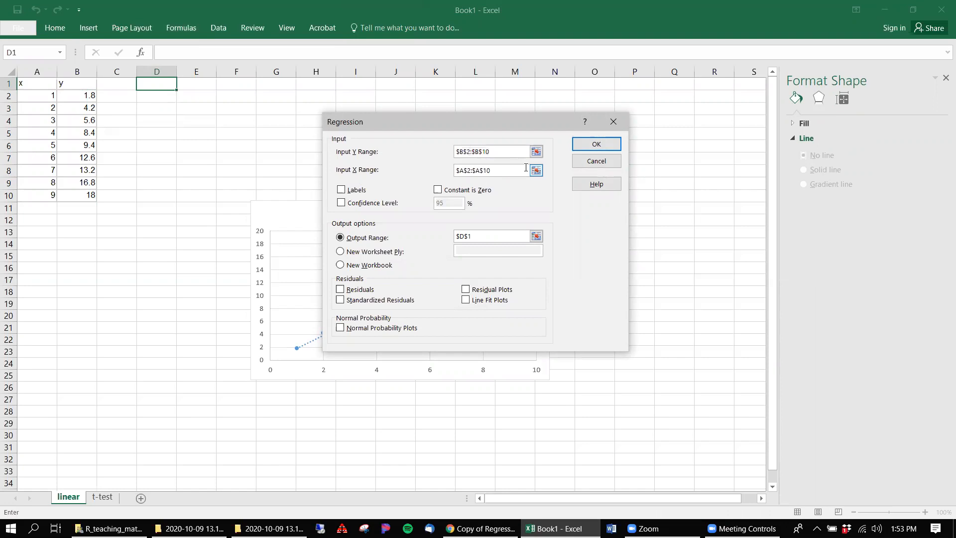
pyautogui.click(536, 152)
pyautogui.moveTo(74, 98); pyautogui.dragTo(70, 190)
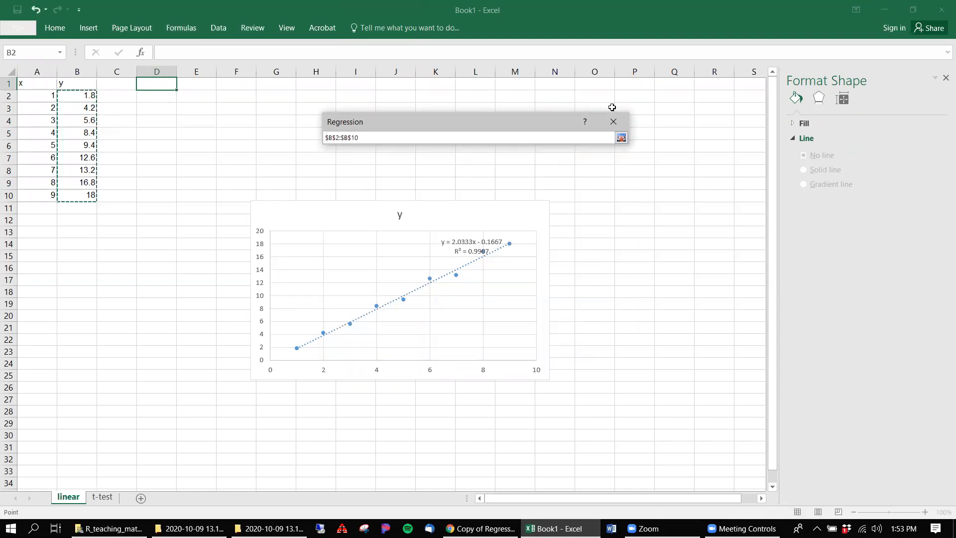
pyautogui.click(620, 137)
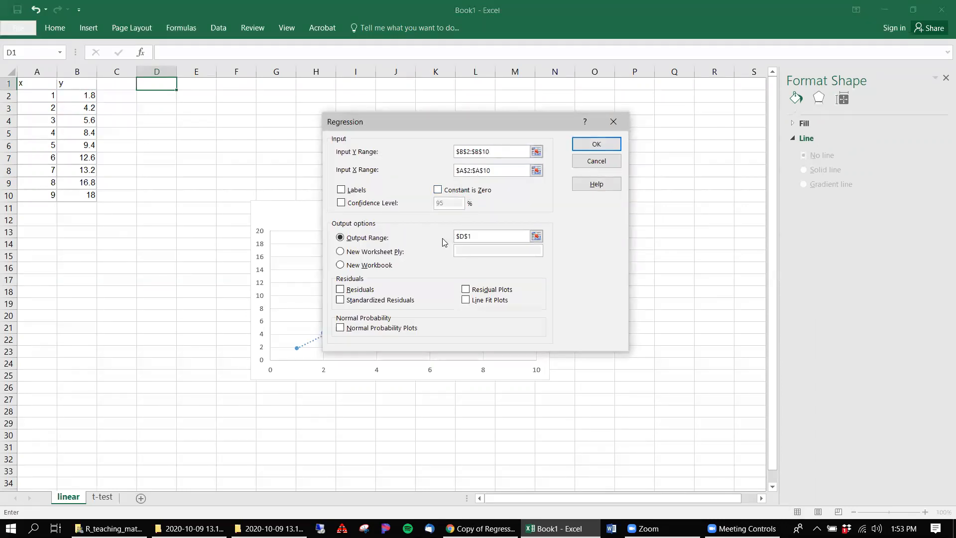
pyautogui.click(616, 144)
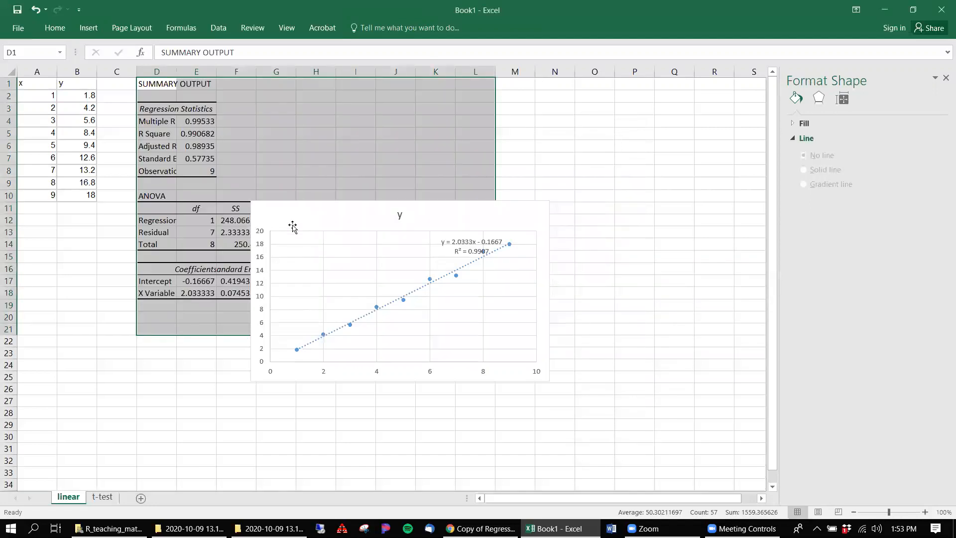
pyautogui.moveTo(314, 206); pyautogui.dragTo(467, 83)
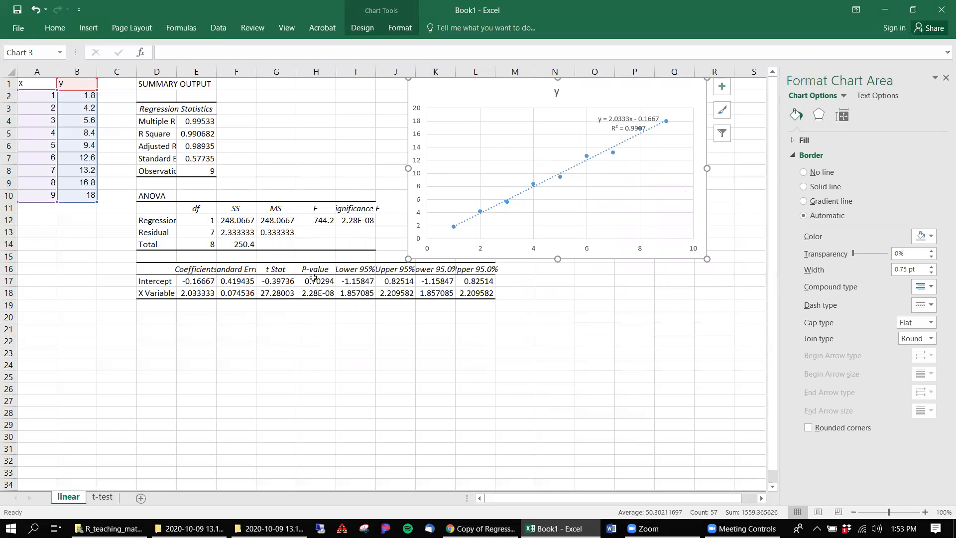
# Step: Enter "p < 0.001" in H19, below the X Variable's P-value in the regression output
pyautogui.click(305, 298)
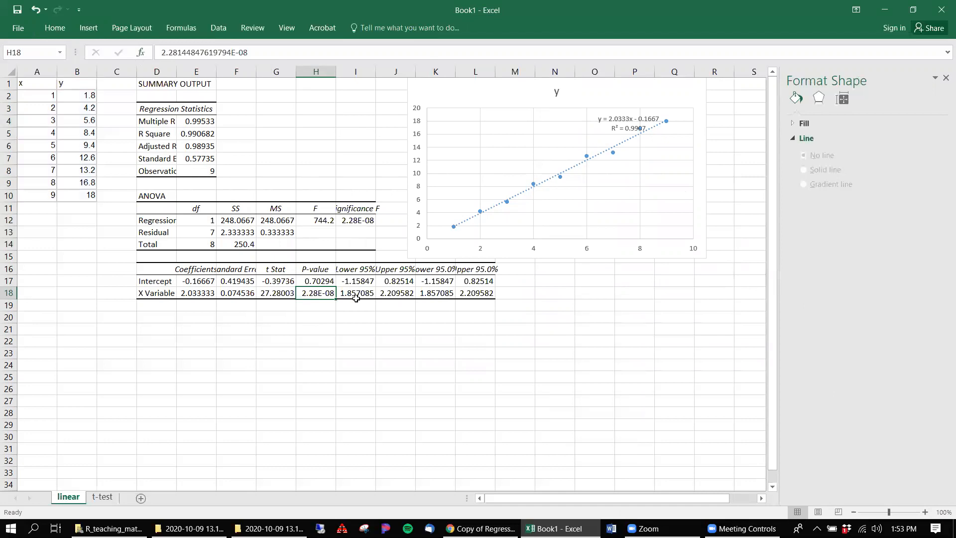
pyautogui.click(316, 305)
pyautogui.write('p')
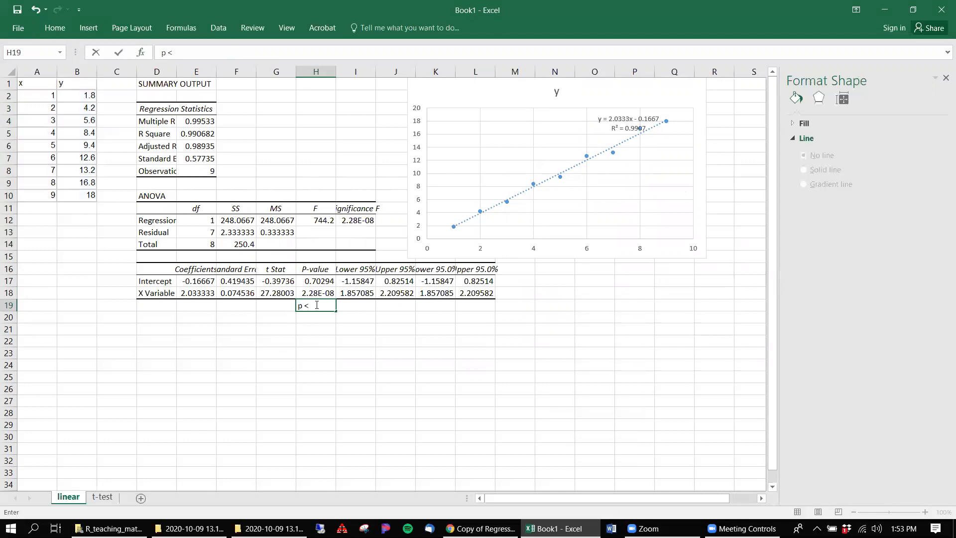
pyautogui.write(' < 0.001')
pyautogui.click(437, 365)
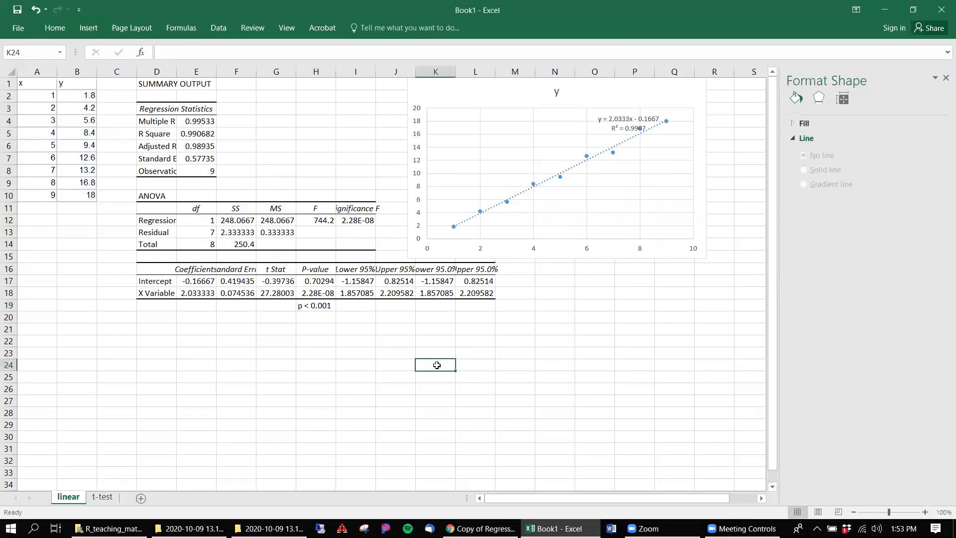
# Step: Delete the trendline's equation and R-squared label and the title "y" from the scatter chart
pyautogui.click(209, 119)
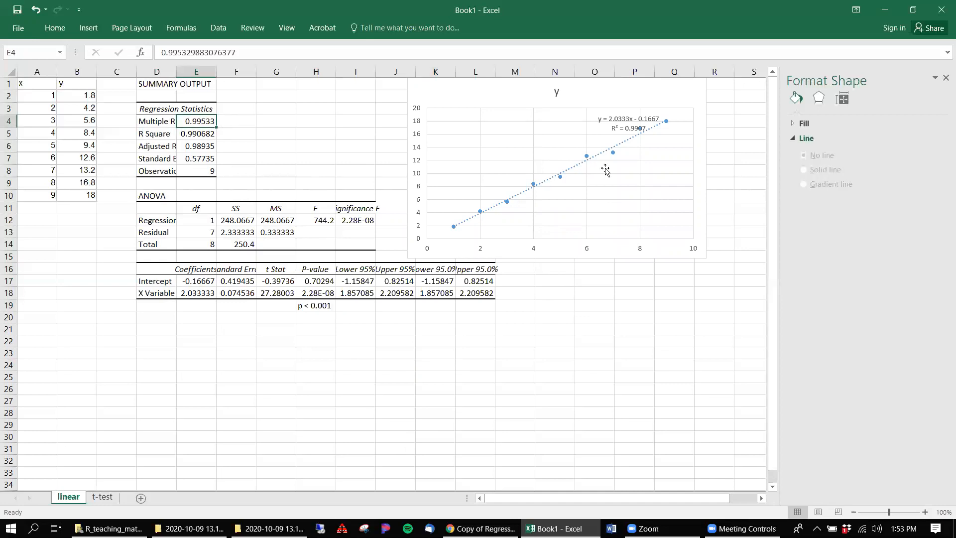
pyautogui.click(616, 117)
pyautogui.press('Escape')
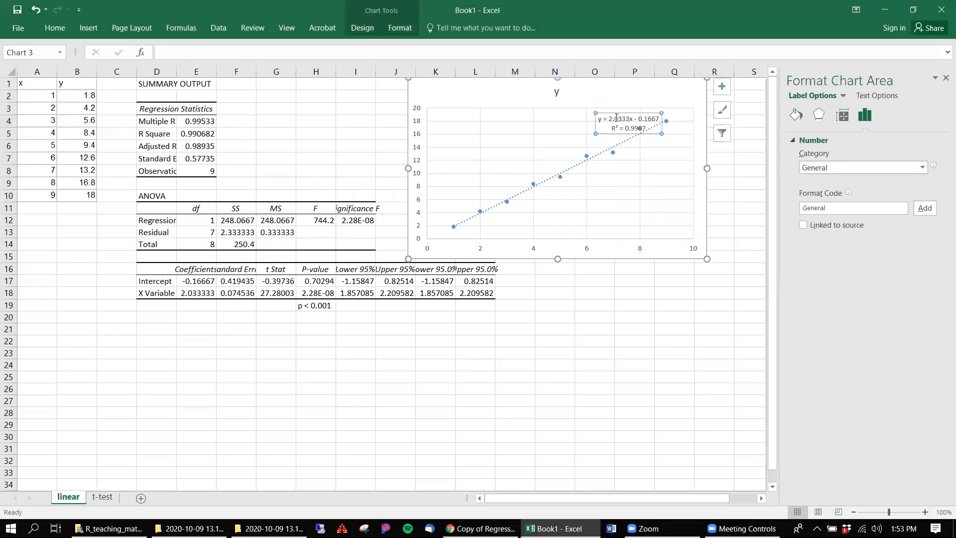
pyautogui.click(553, 93)
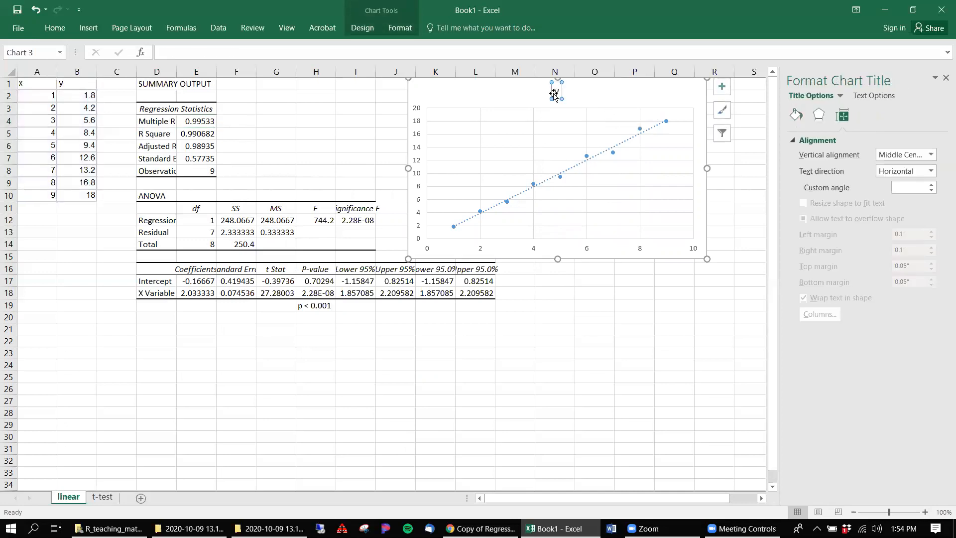
pyautogui.press('Delete')
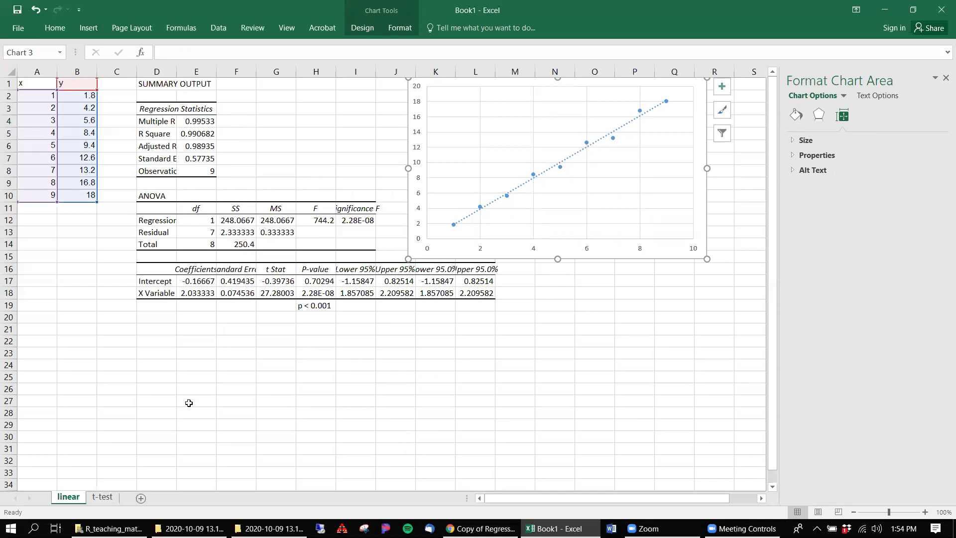
# Step: Insert a Box & Whisker chart of the A and B data in A1:B16 on the t-test sheet
pyautogui.click(102, 497)
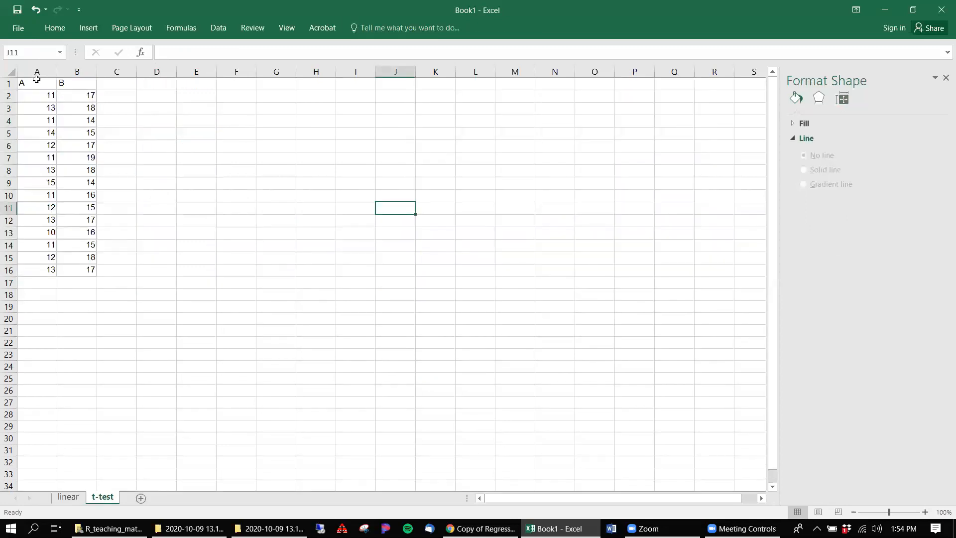
pyautogui.moveTo(27, 89); pyautogui.dragTo(79, 270)
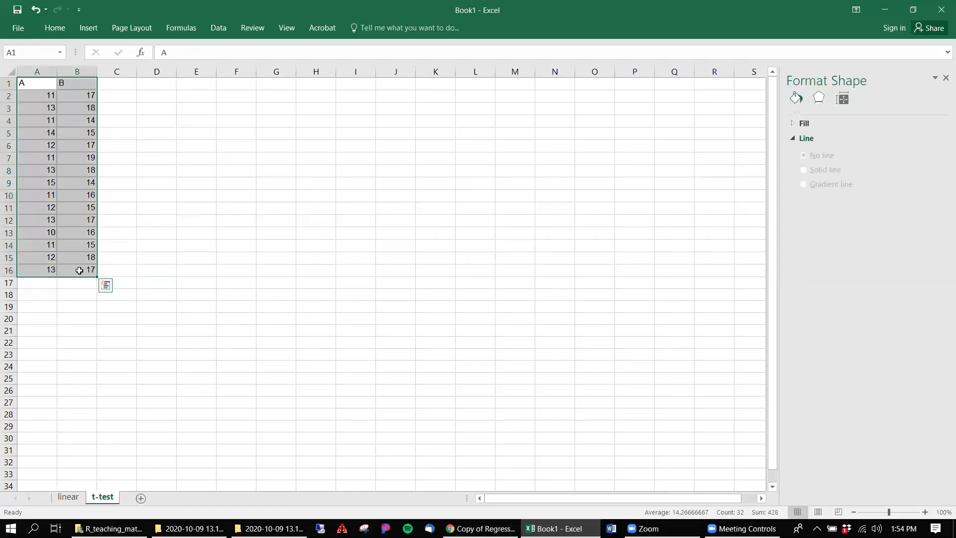
pyautogui.click(82, 27)
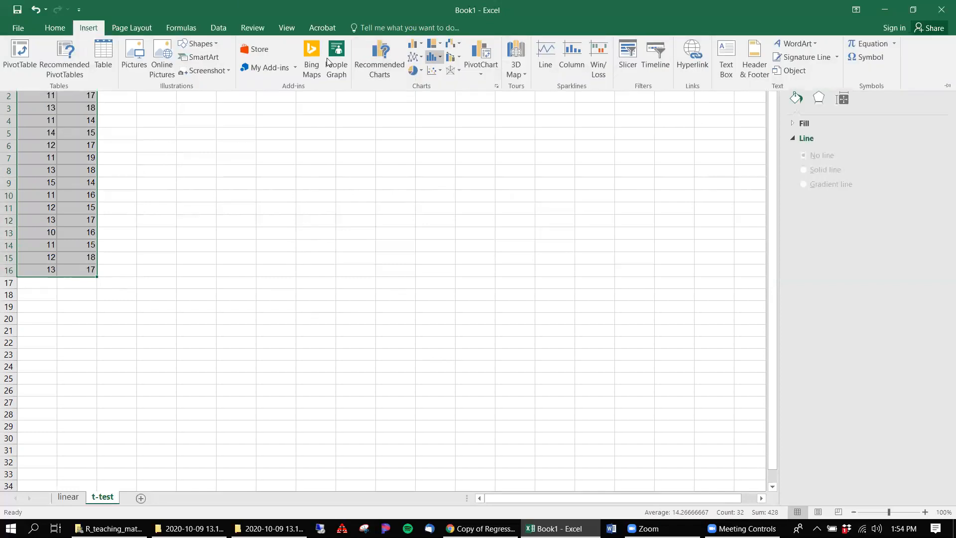
pyautogui.click(436, 72)
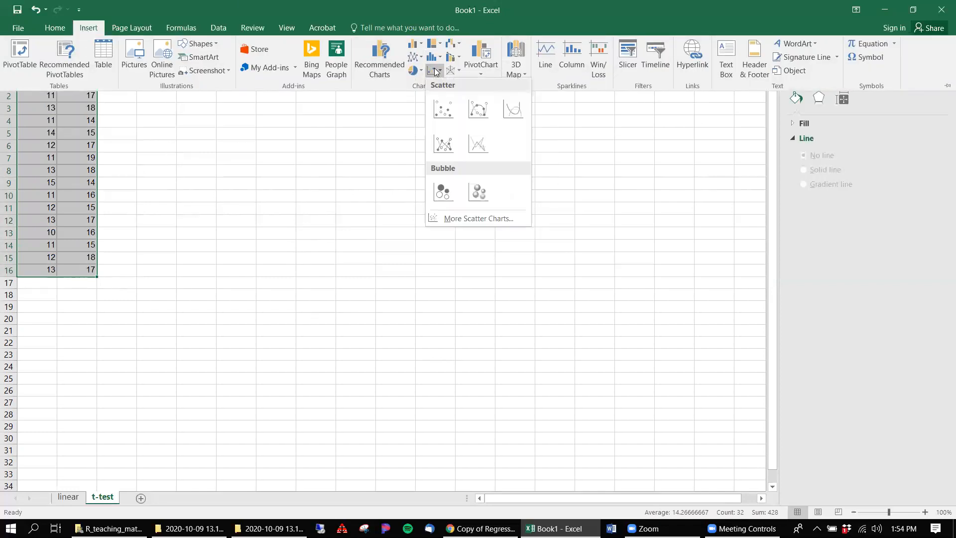
pyautogui.click(377, 74)
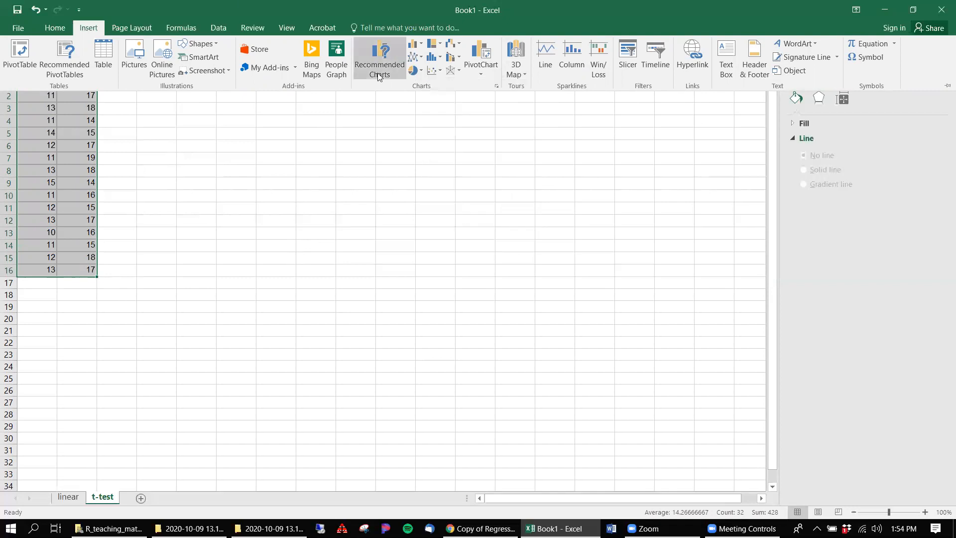
pyautogui.click(378, 101)
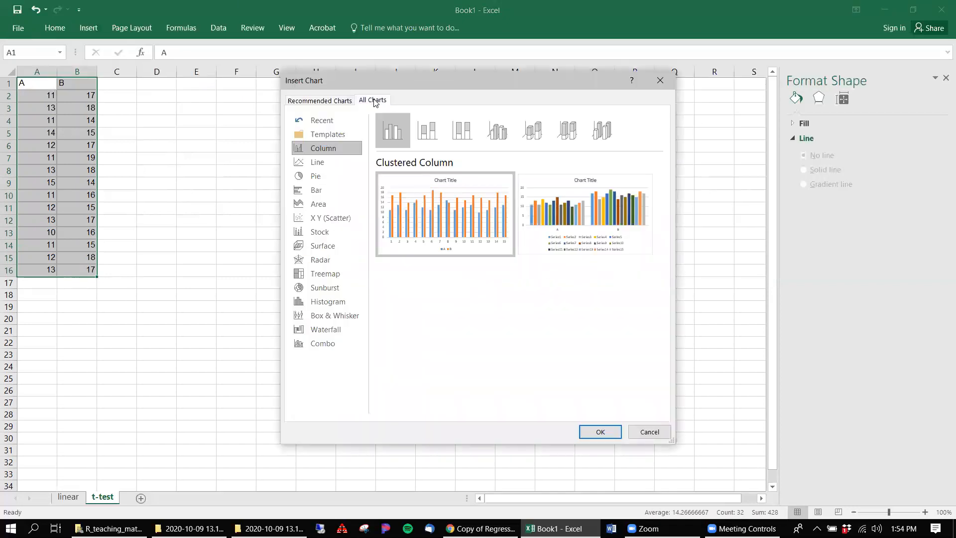
pyautogui.click(328, 315)
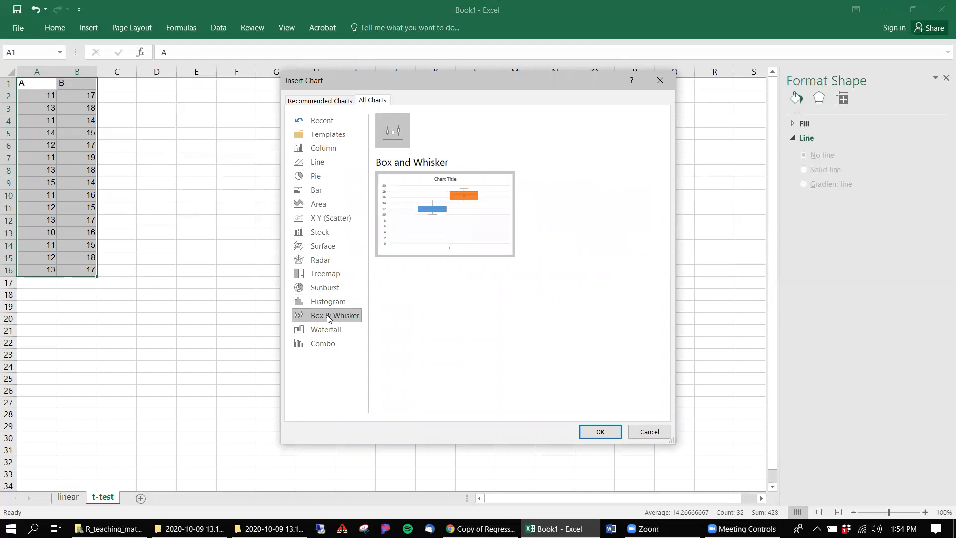
pyautogui.click(602, 431)
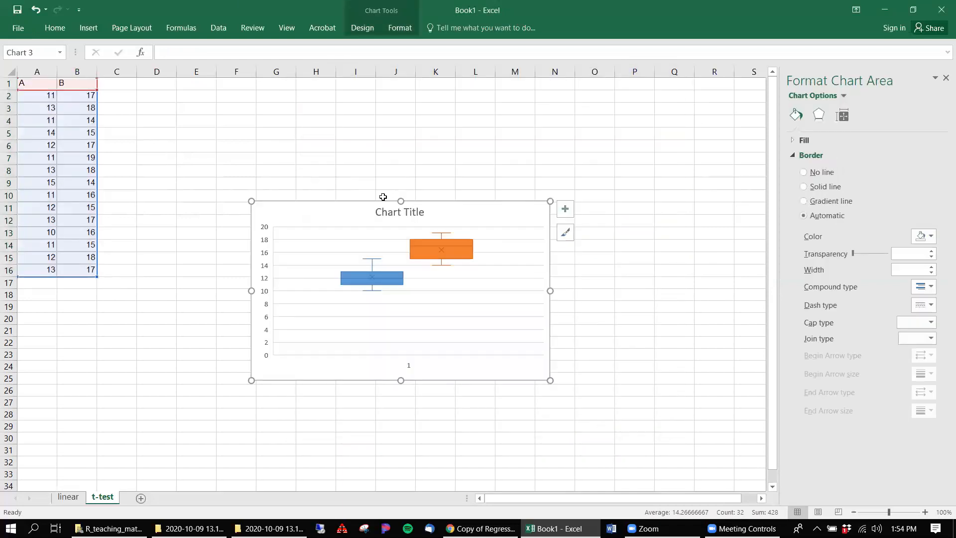
# Step: Delete the box plot's title and set the minimum bound of its vertical axis to 8
pyautogui.click(392, 214)
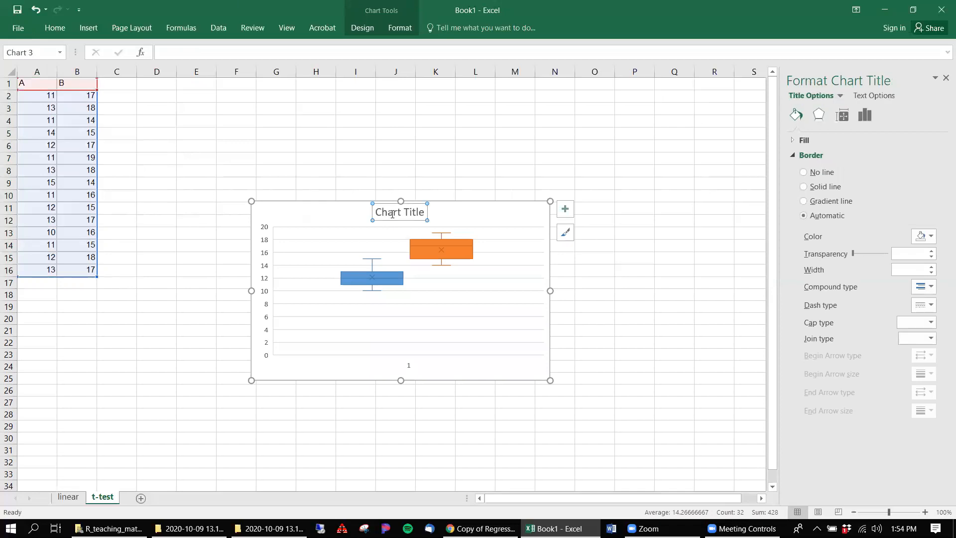
pyautogui.press('Delete')
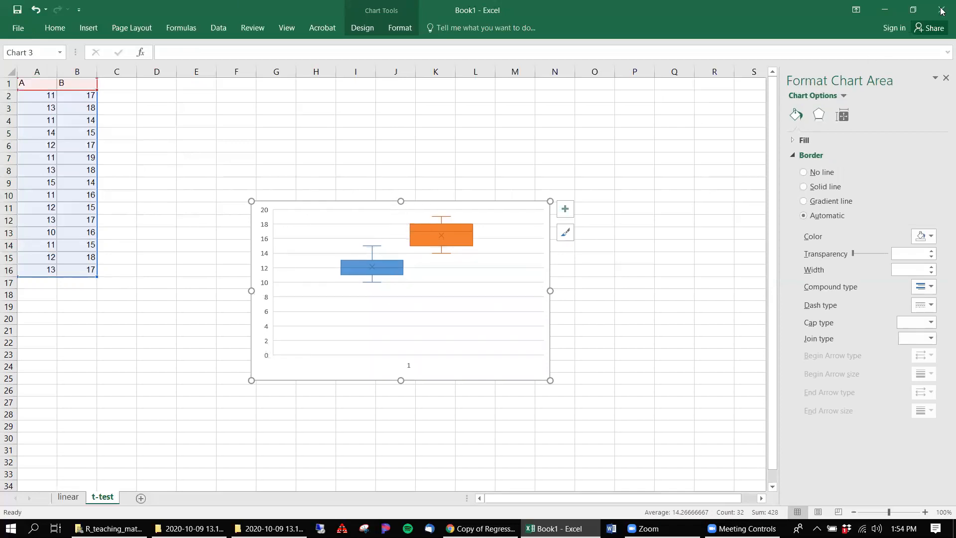
pyautogui.click(266, 321)
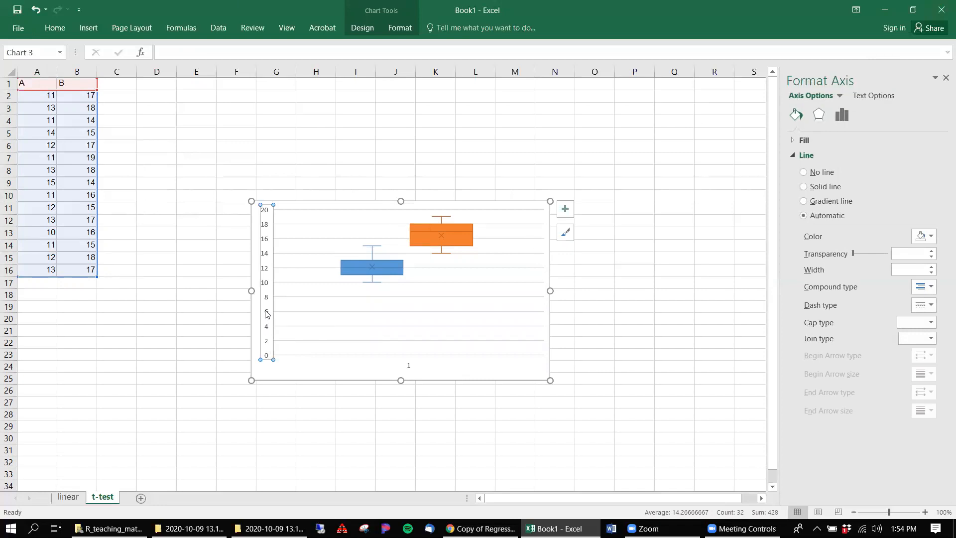
pyautogui.rightClick(267, 314)
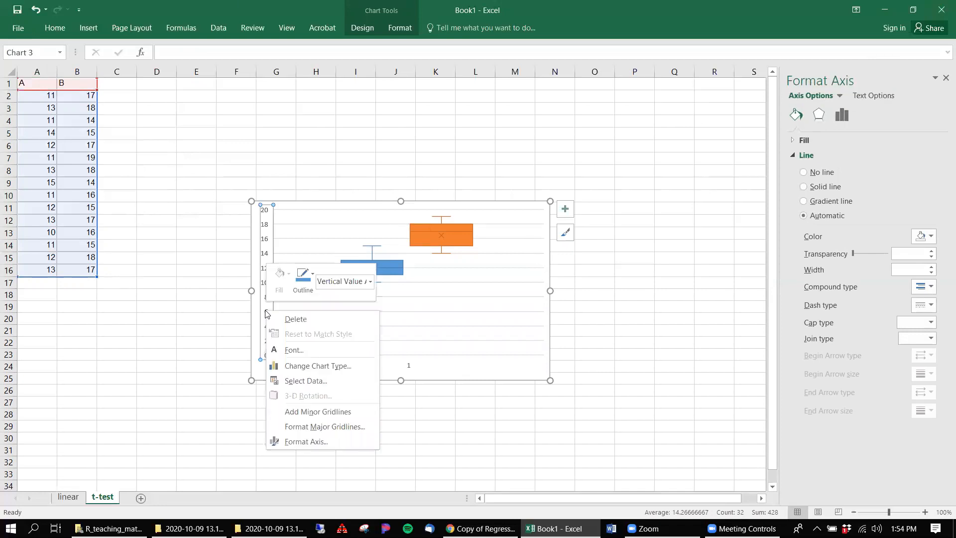
pyautogui.click(314, 441)
pyautogui.click(872, 168)
pyautogui.doubleClick(872, 169)
pyautogui.write('8')
pyautogui.press('Return')
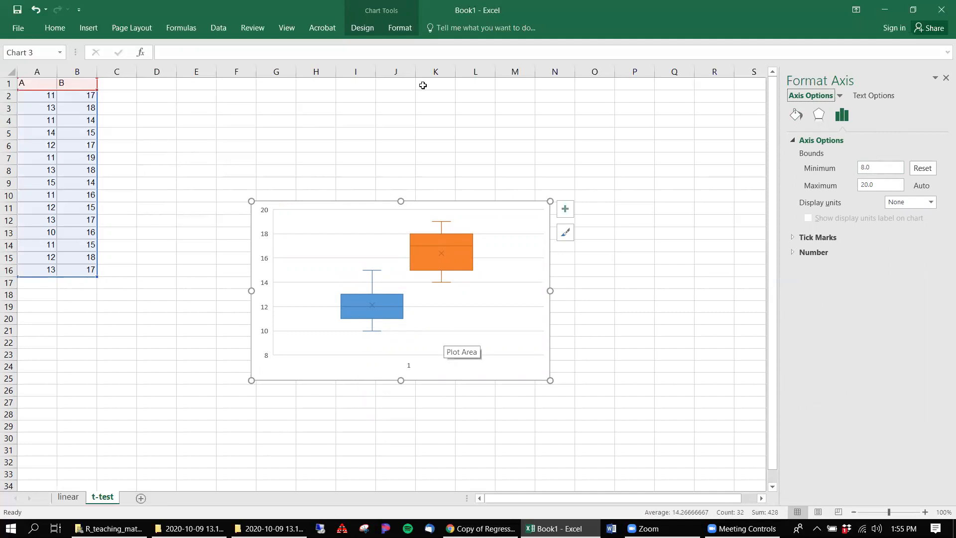
# Step: Run a t-Test: Two-Sample Assuming Unequal Variances on A2:A16 and B2:B16 with alpha 0.05 and the output at D1
pyautogui.click(152, 121)
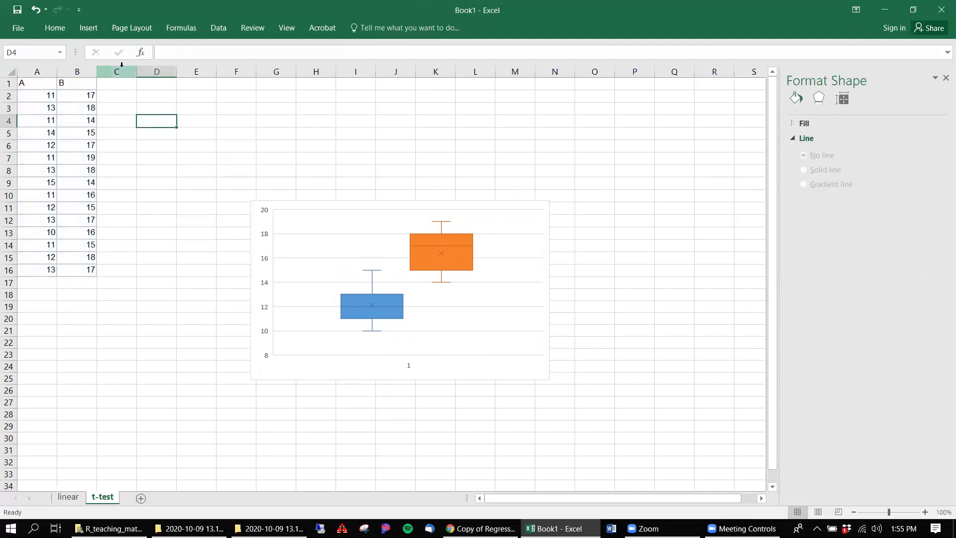
pyautogui.click(112, 84)
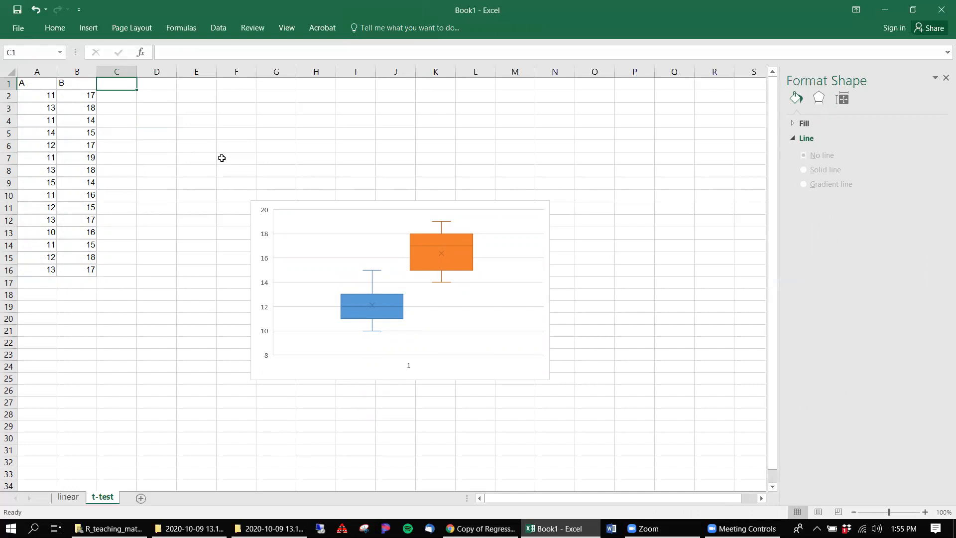
pyautogui.click(218, 28)
pyautogui.click(866, 45)
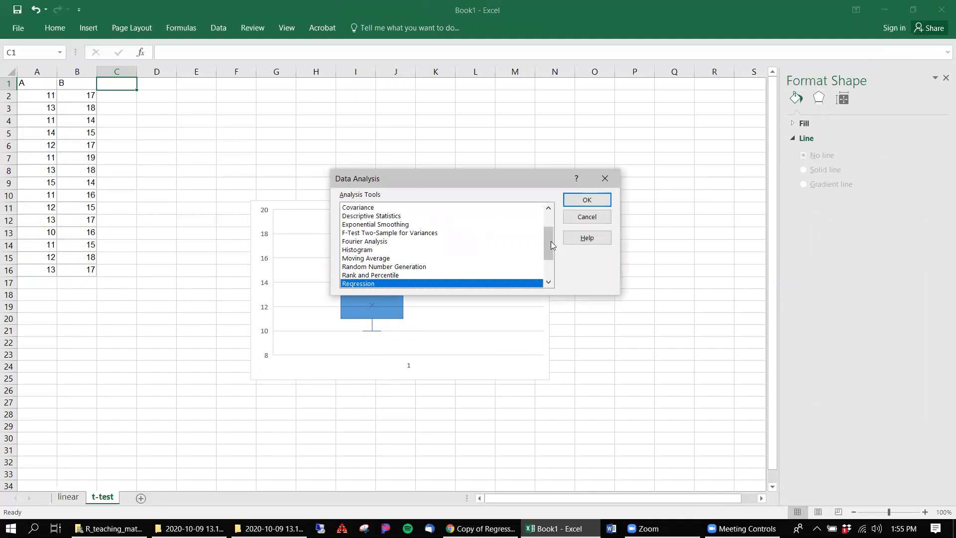
pyautogui.scroll(-2, 548, 240)
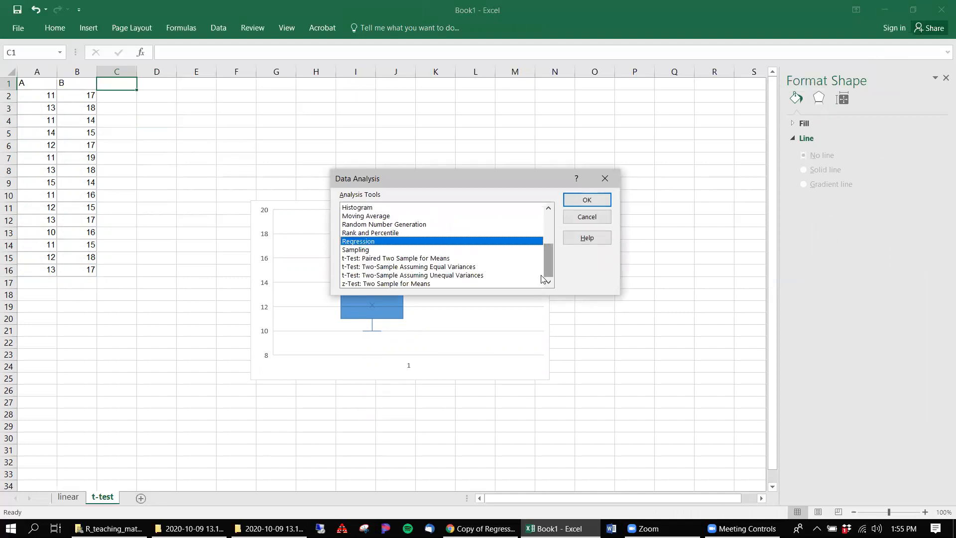
pyautogui.click(460, 276)
pyautogui.click(579, 204)
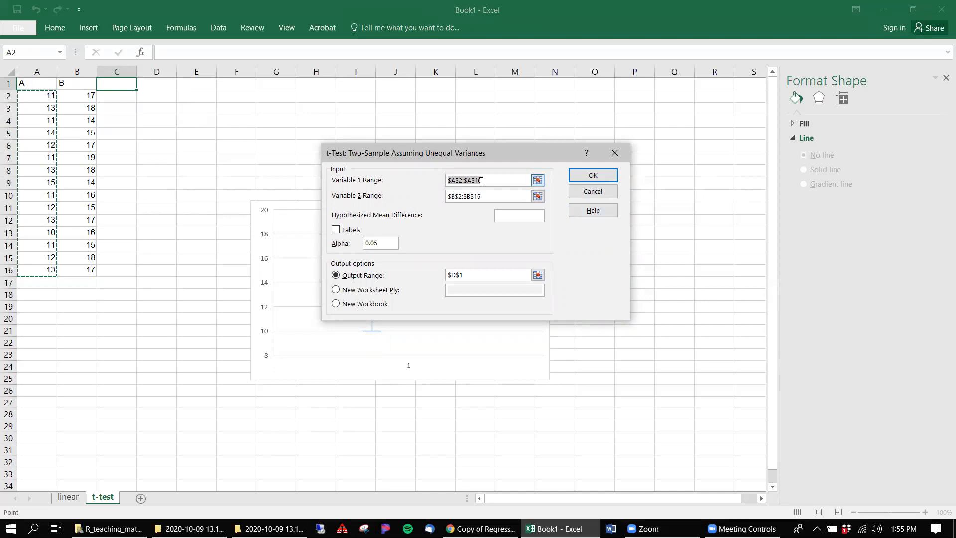
pyautogui.click(538, 180)
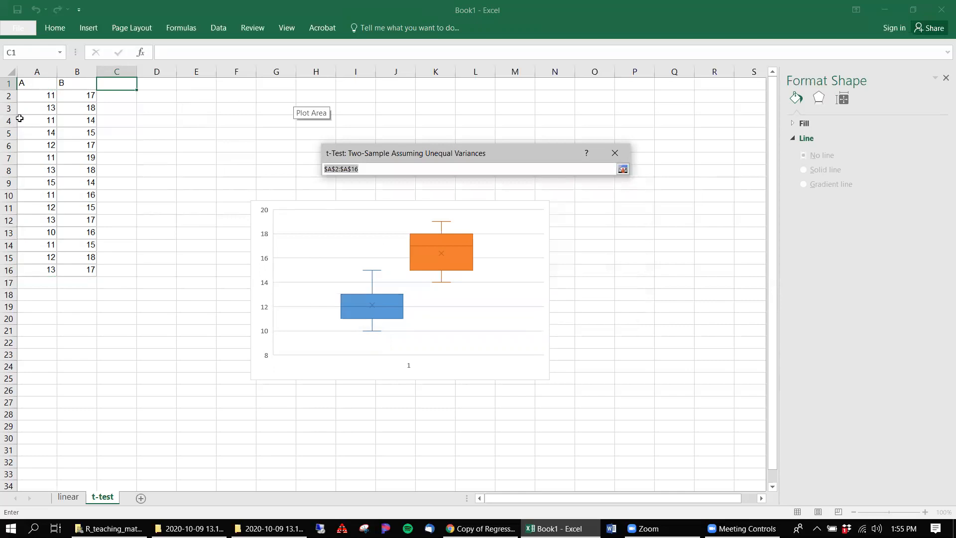
pyautogui.moveTo(25, 97); pyautogui.dragTo(29, 273)
pyautogui.click(623, 169)
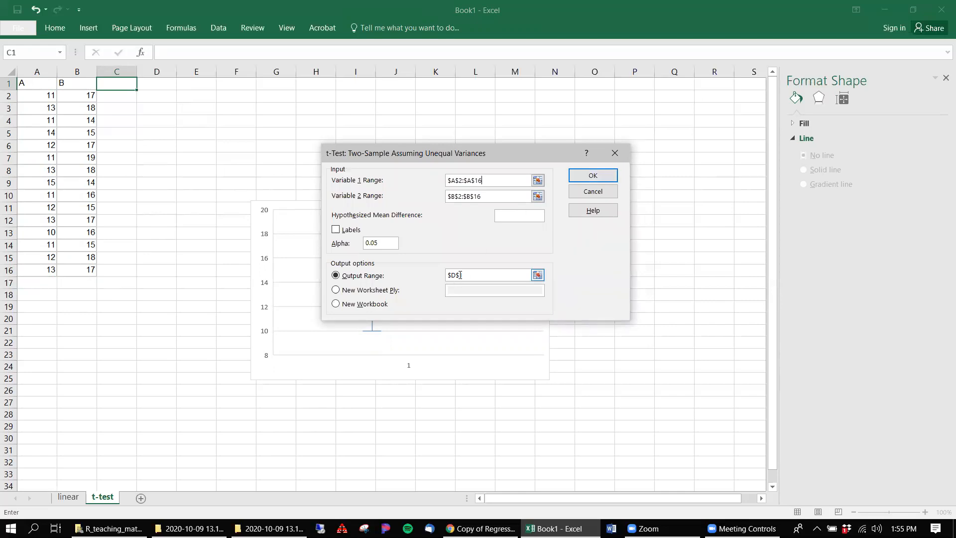
pyautogui.click(592, 176)
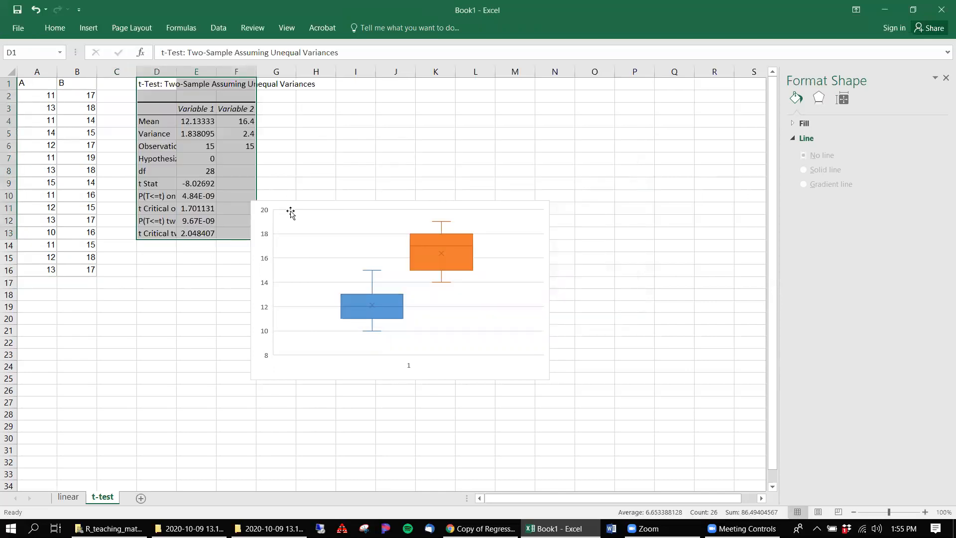
pyautogui.click(292, 150)
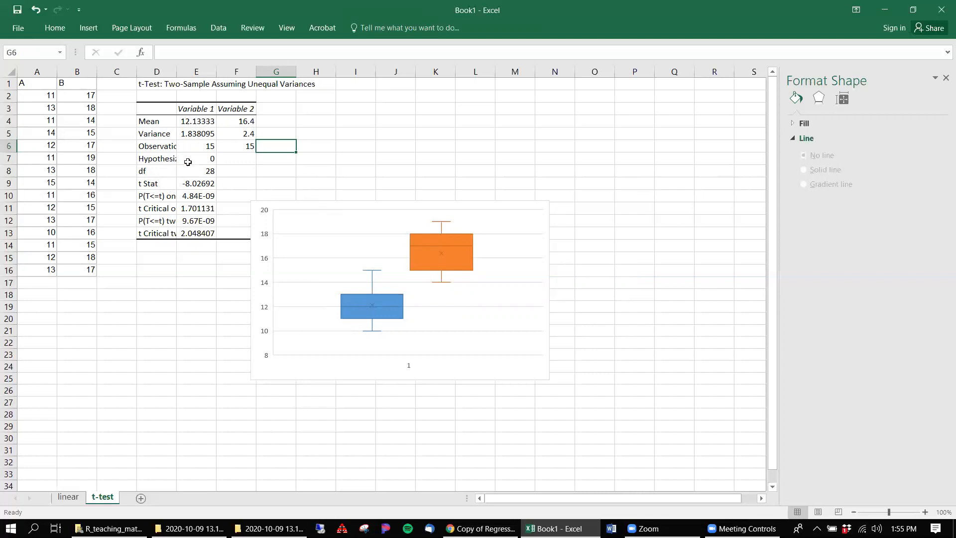
# Step: Make the Mean row D4:F4 of the t-test output bold and widen column D to fit its labels
pyautogui.click(149, 119)
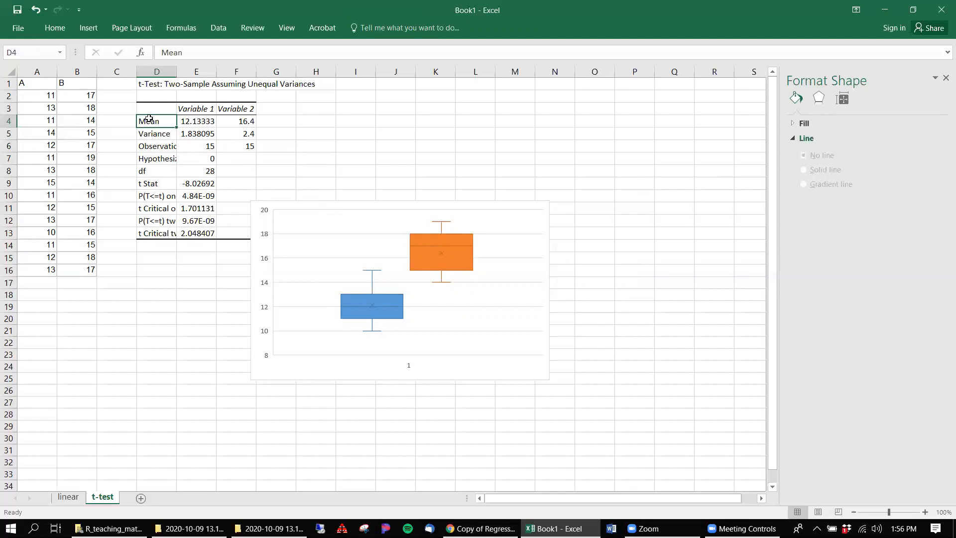
pyautogui.moveTo(231, 121); pyautogui.dragTo(148, 123)
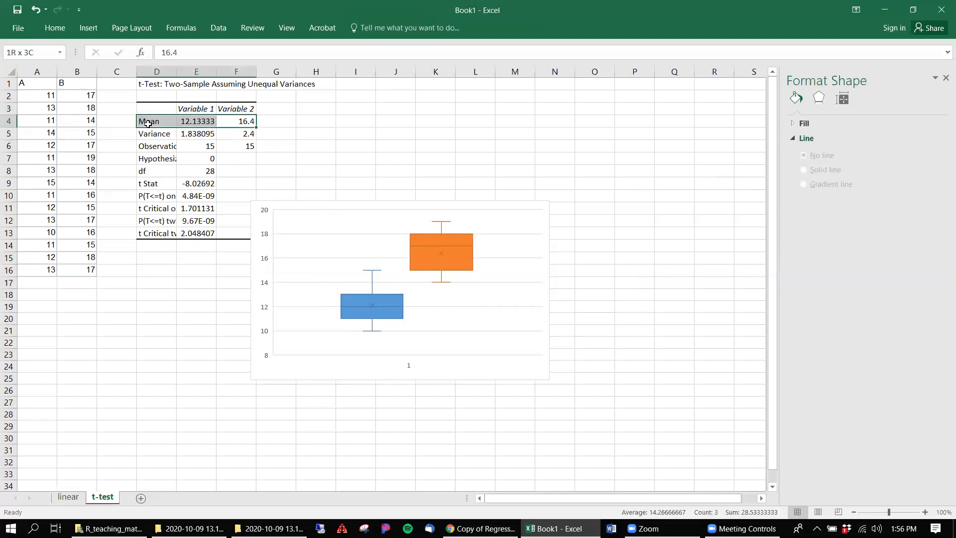
pyautogui.hotkey('ctrl', 'b')
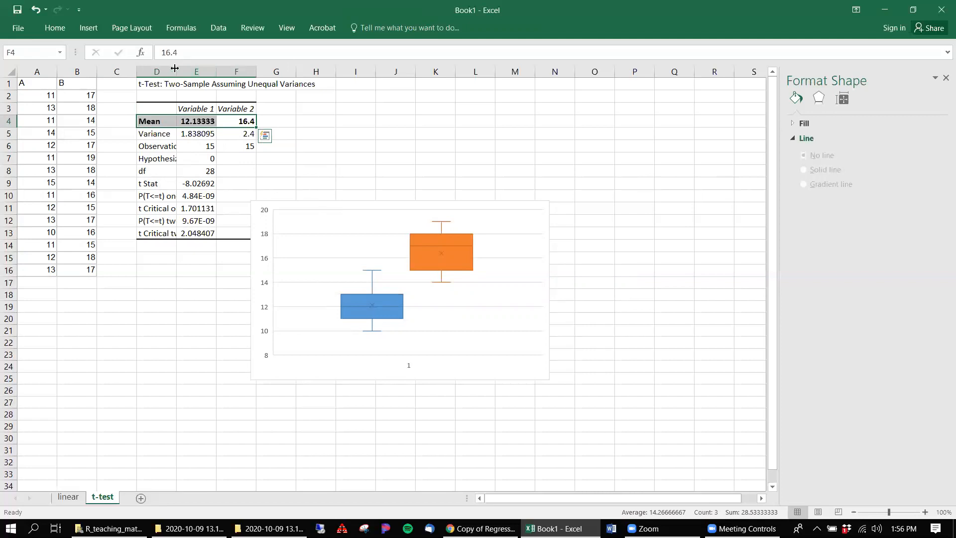
pyautogui.moveTo(175, 72); pyautogui.dragTo(249, 72)
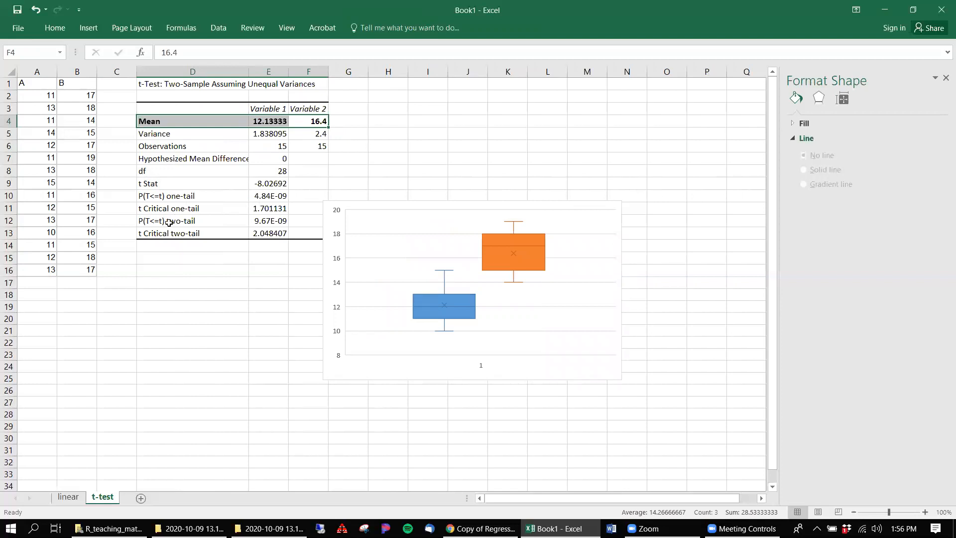
# Step: Move the box plot below the t-test output table so that it no longer covers the results
pyautogui.click(169, 223)
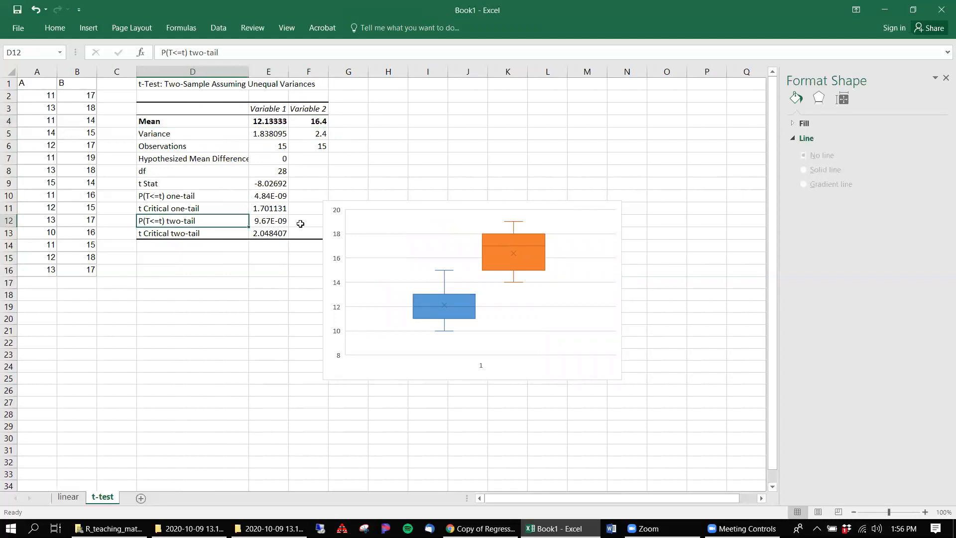
pyautogui.click(342, 206)
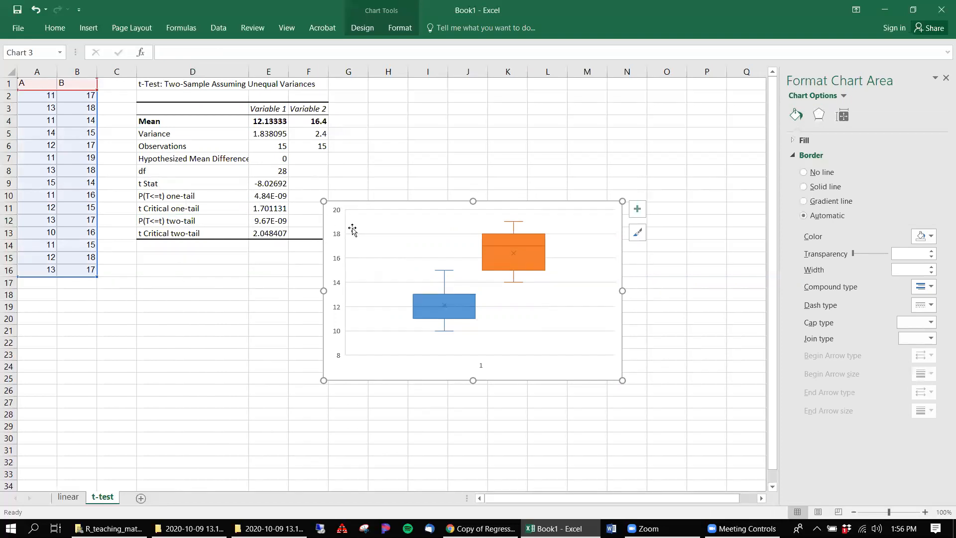
pyautogui.moveTo(349, 201); pyautogui.dragTo(145, 270)
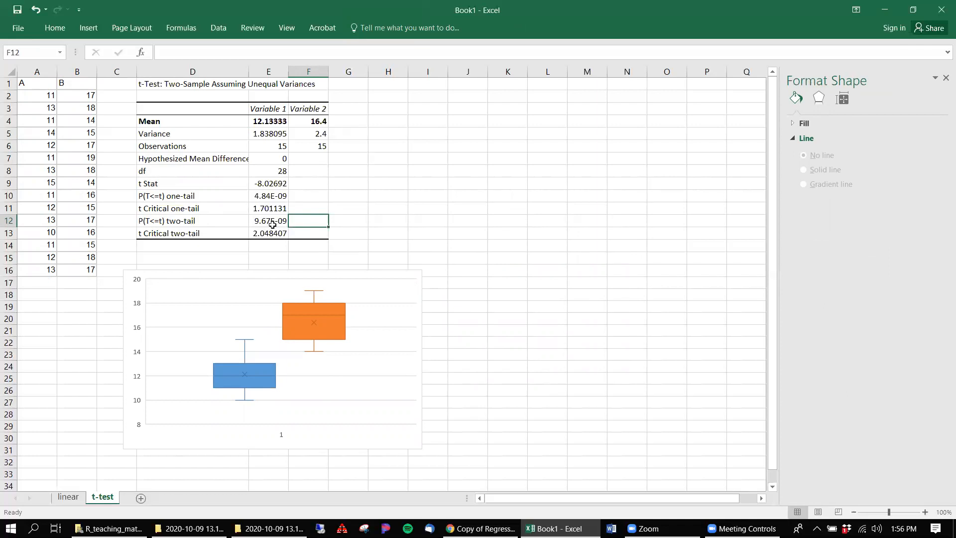
# Step: Enter "p < 0.001, two-tailed student's t-test" in F12, beside the two-tail P value
pyautogui.write('p')
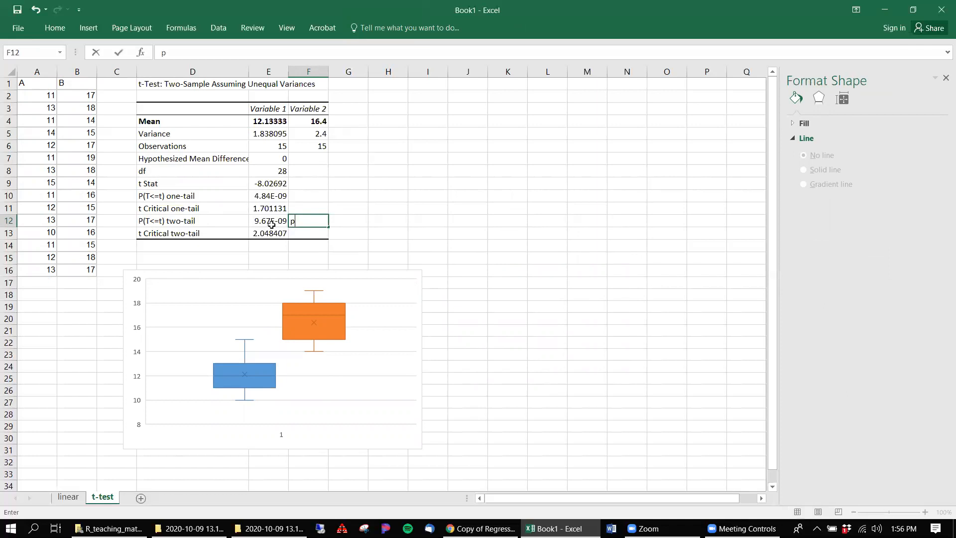
pyautogui.write(' < 0/00')
pyautogui.press('BackSpace')
pyautogui.press('BackSpace')
pyautogui.write(".001, two-tailed student's t-test")
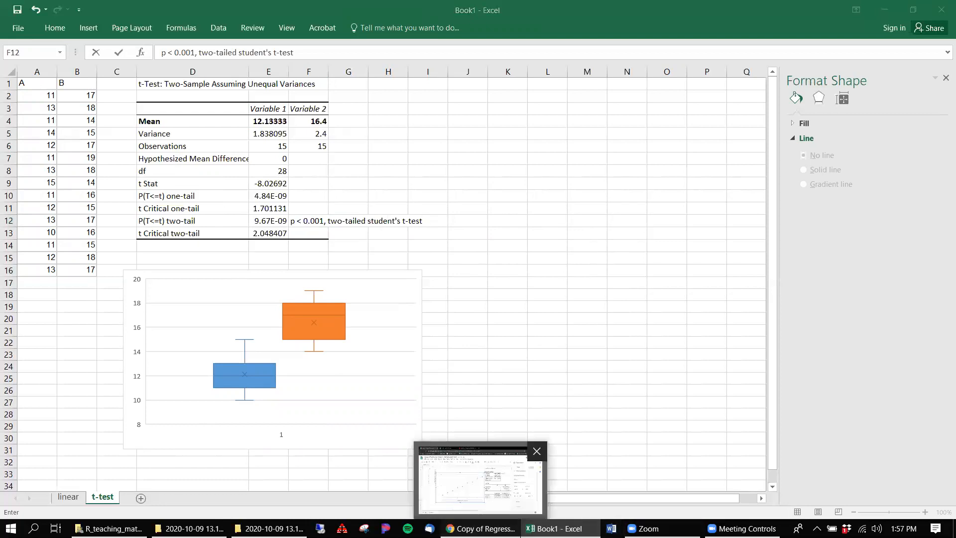
# Step: Switch to the t-test spreadsheet in Google Sheets and preview the box and whisker chart how-to link in F1
pyautogui.click(479, 529)
pyautogui.click(187, 15)
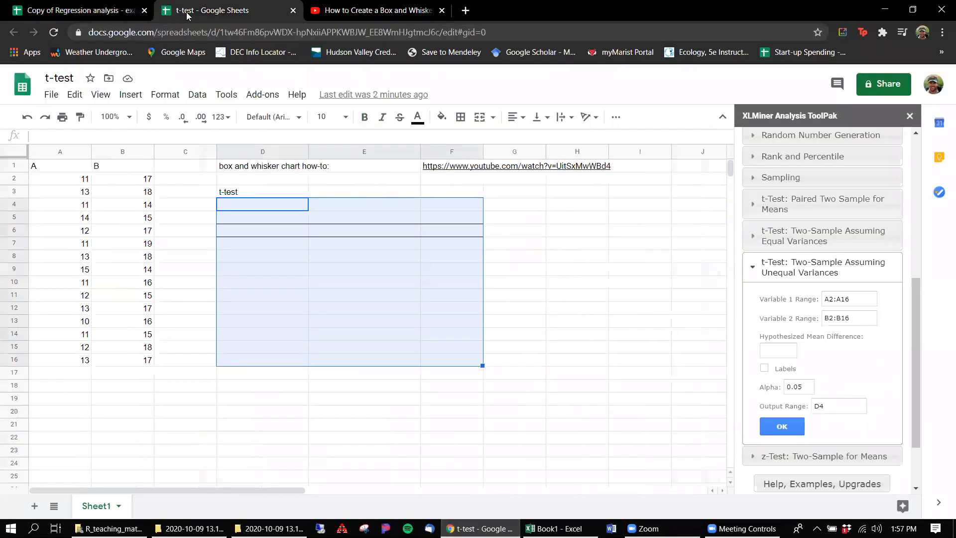
pyautogui.click(149, 193)
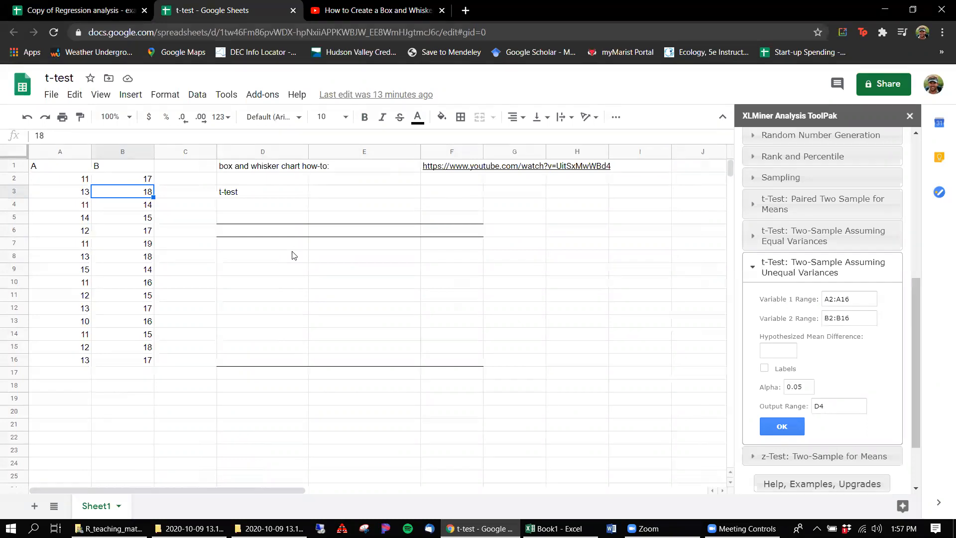
pyautogui.moveTo(476, 166)
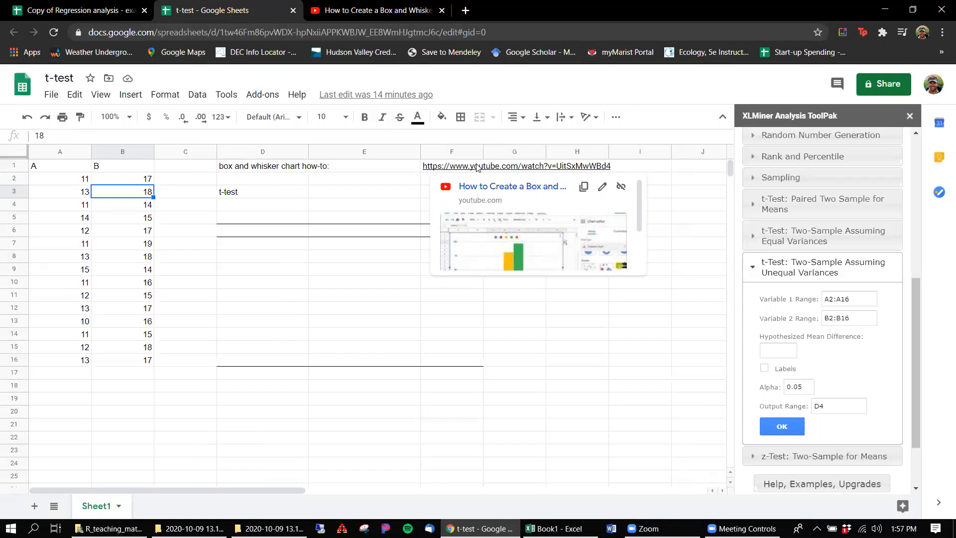
# Step: Restart the XLMiner Analysis ToolPak and expand its t-Test: Two-Sample Assuming Unequal Variances settings
pyautogui.click(243, 207)
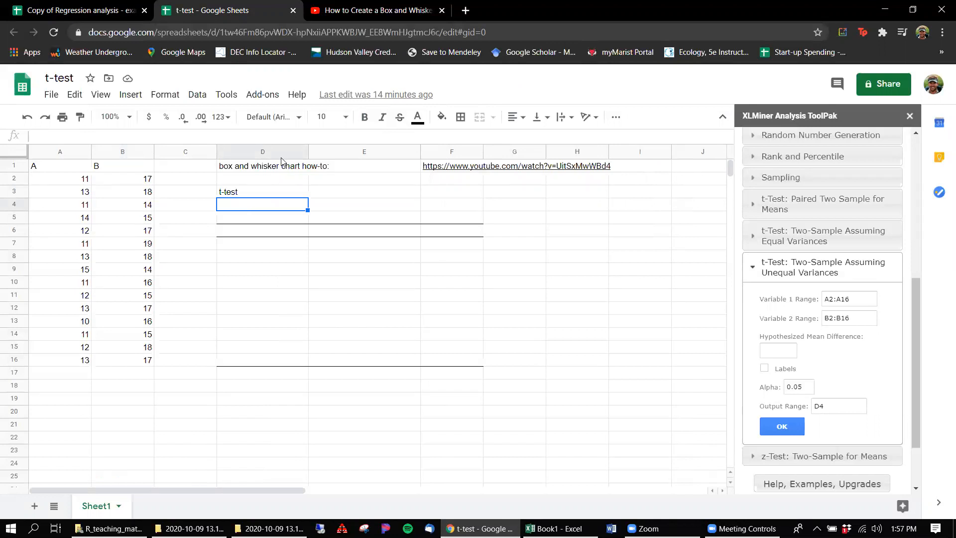
pyautogui.click(247, 97)
pyautogui.moveTo(306, 157)
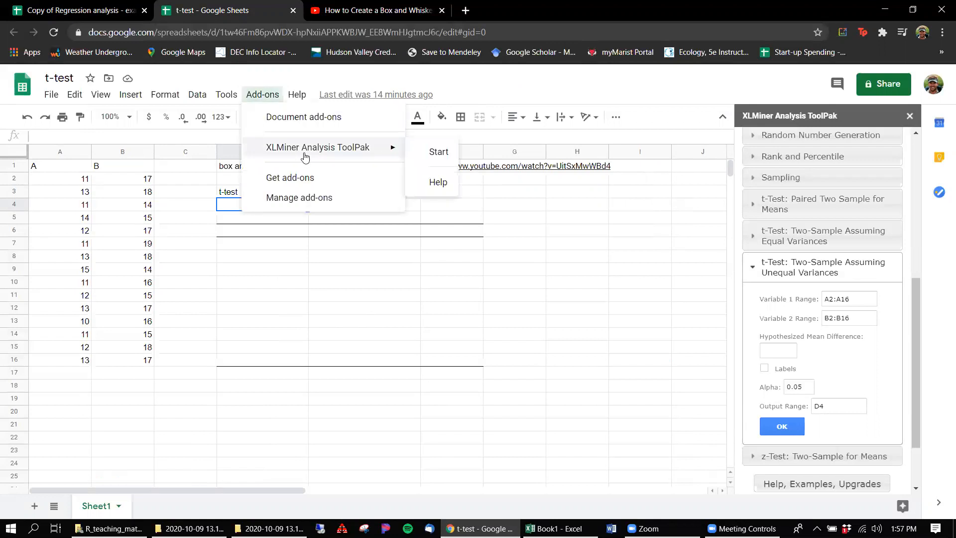
pyautogui.click(430, 153)
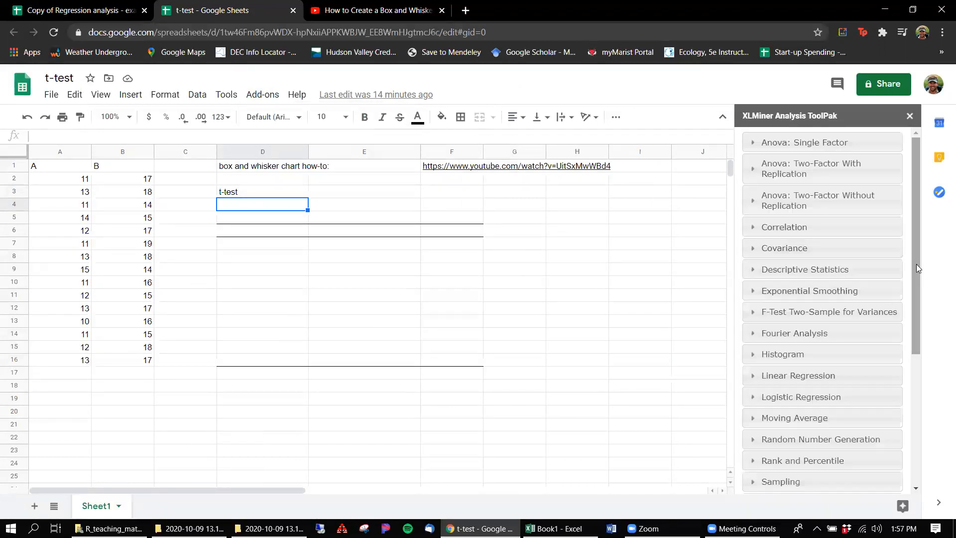
pyautogui.scroll(-5, 917, 268)
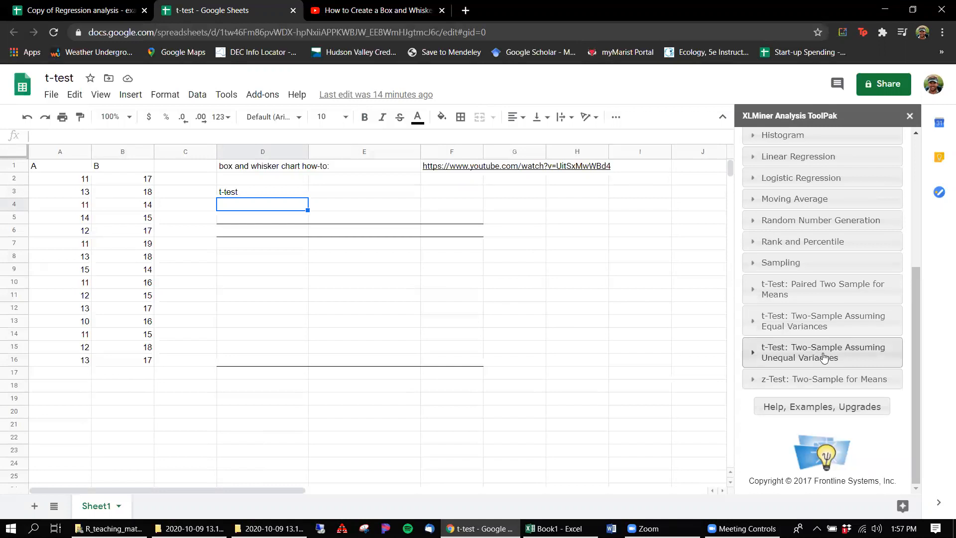
pyautogui.click(823, 356)
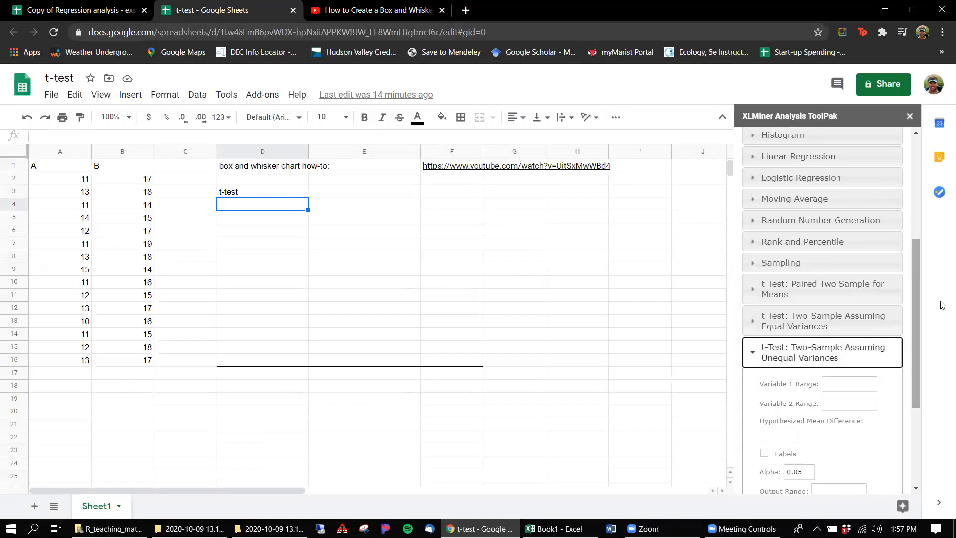
pyautogui.moveTo(918, 313); pyautogui.dragTo(913, 383)
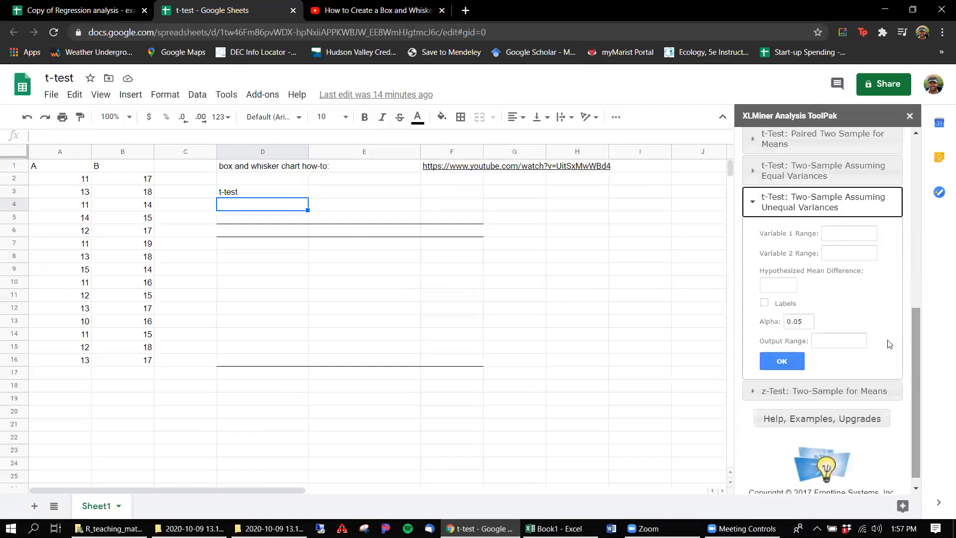
# Step: Set the t-test's Variable 1 range to A2:A16 and its Variable 2 range to B2:B16
pyautogui.click(842, 234)
pyautogui.write('D4')
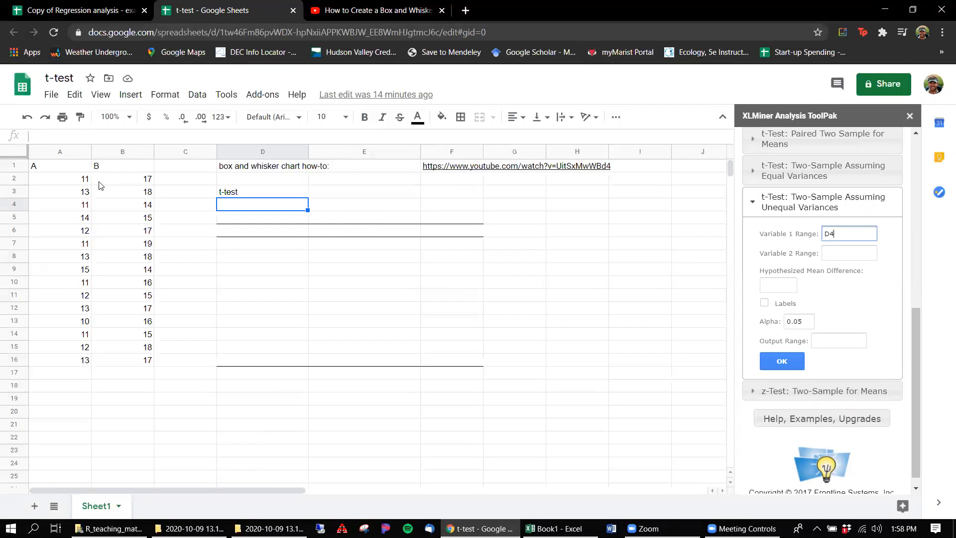
pyautogui.moveTo(77, 188); pyautogui.dragTo(79, 367)
pyautogui.click(865, 235)
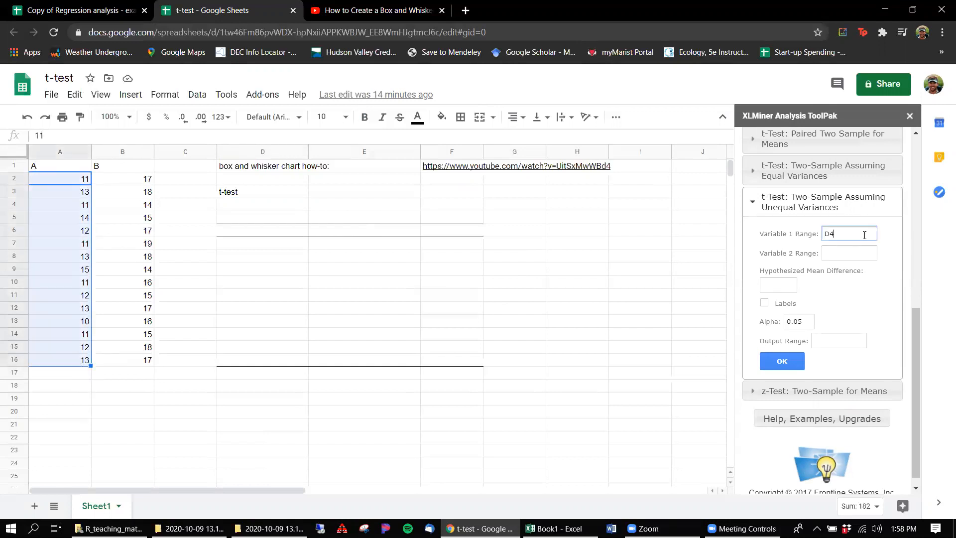
pyautogui.click(849, 253)
pyautogui.moveTo(119, 180); pyautogui.dragTo(143, 362)
pyautogui.click(864, 251)
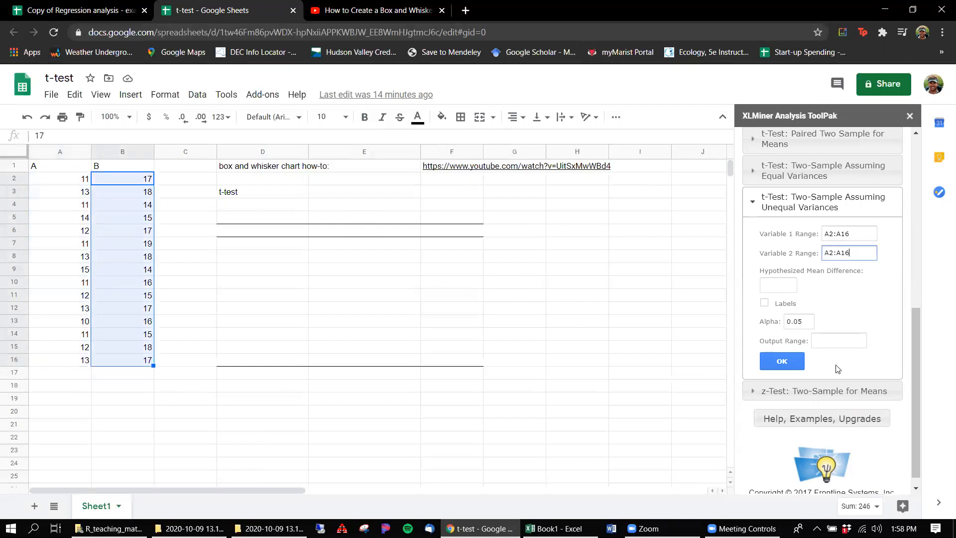
# Step: Set the output range to D4, run the t-test, and inspect the two-tail P value in E15
pyautogui.click(827, 342)
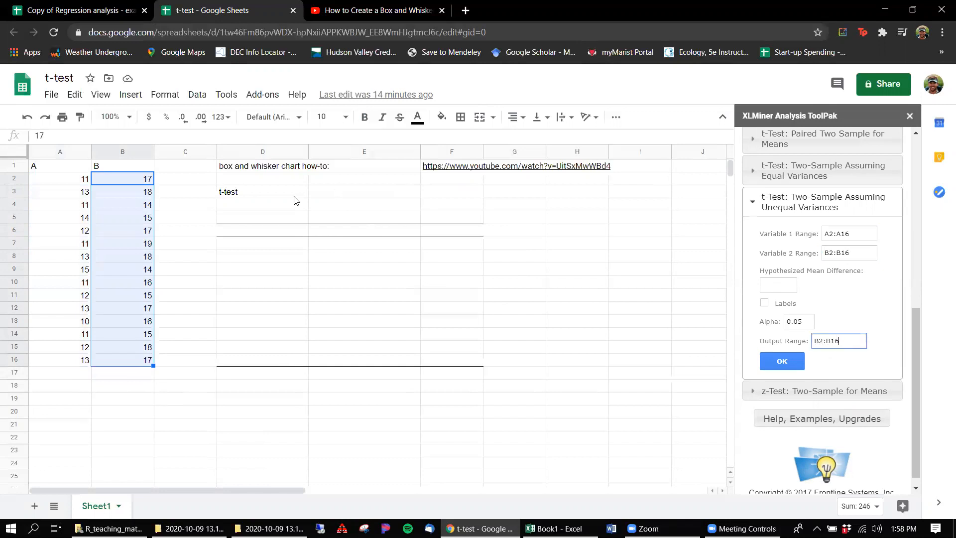
pyautogui.click(260, 204)
pyautogui.click(856, 341)
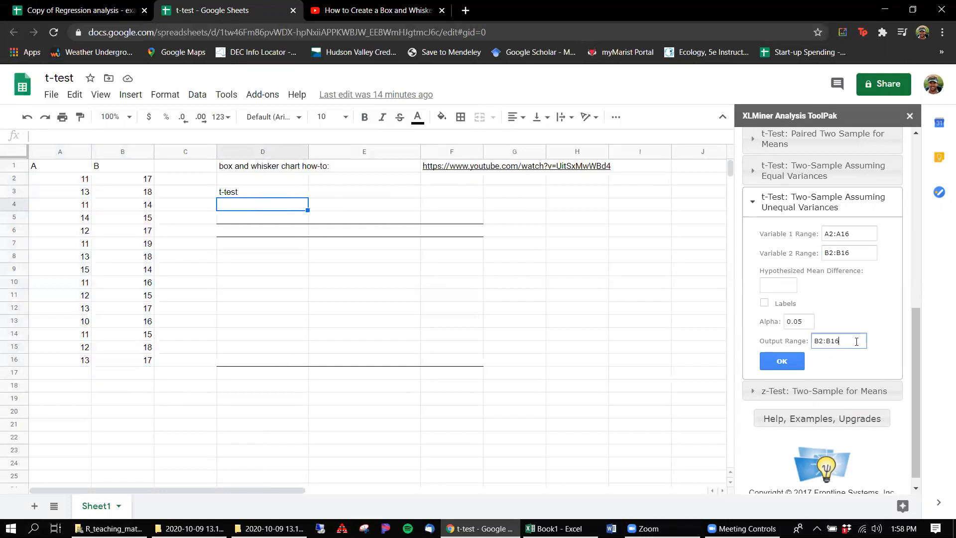
pyautogui.click(795, 368)
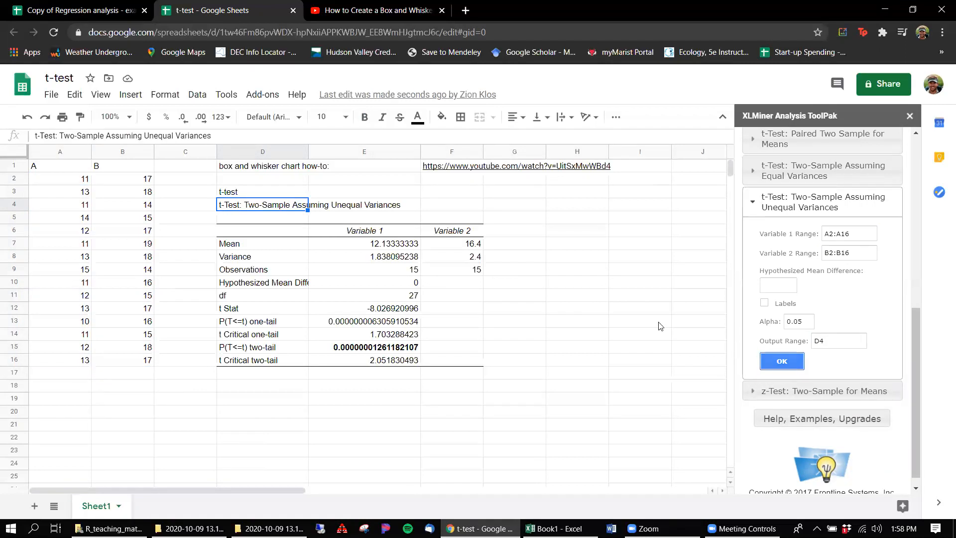
pyautogui.click(333, 384)
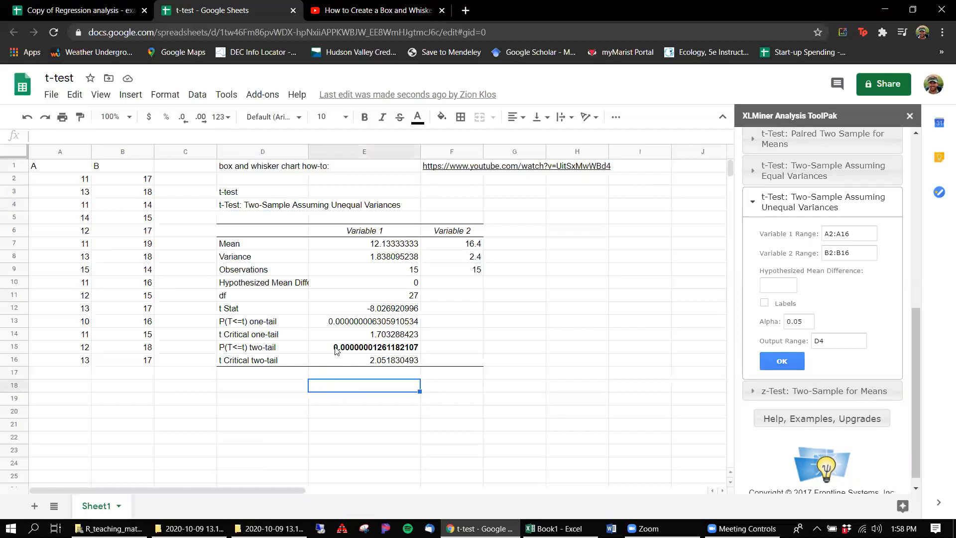
pyautogui.click(337, 348)
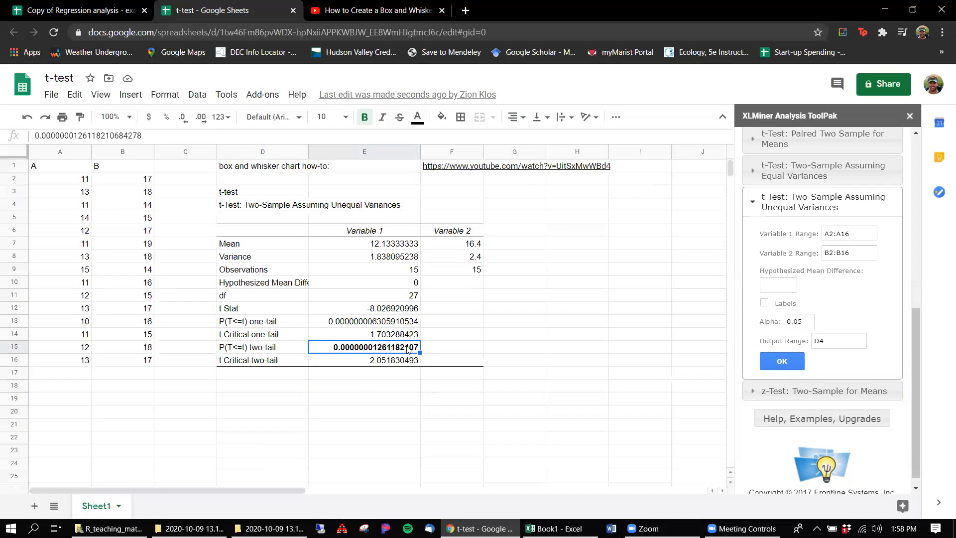
# Step: Bold the Mean row of the t-test output, D7:F7
pyautogui.click(231, 248)
pyautogui.moveTo(231, 248); pyautogui.dragTo(429, 244)
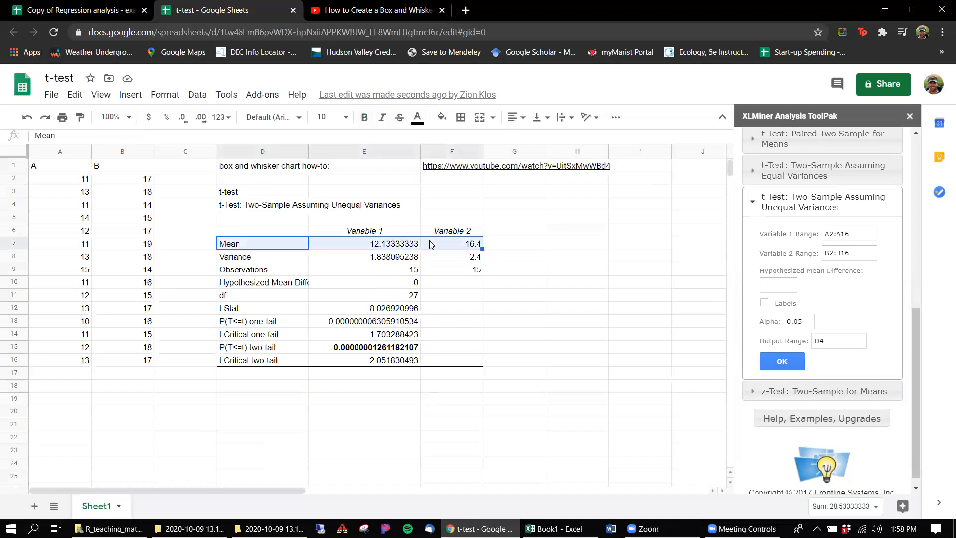
pyautogui.hotkey('ctrl', 'b')
pyautogui.click(572, 311)
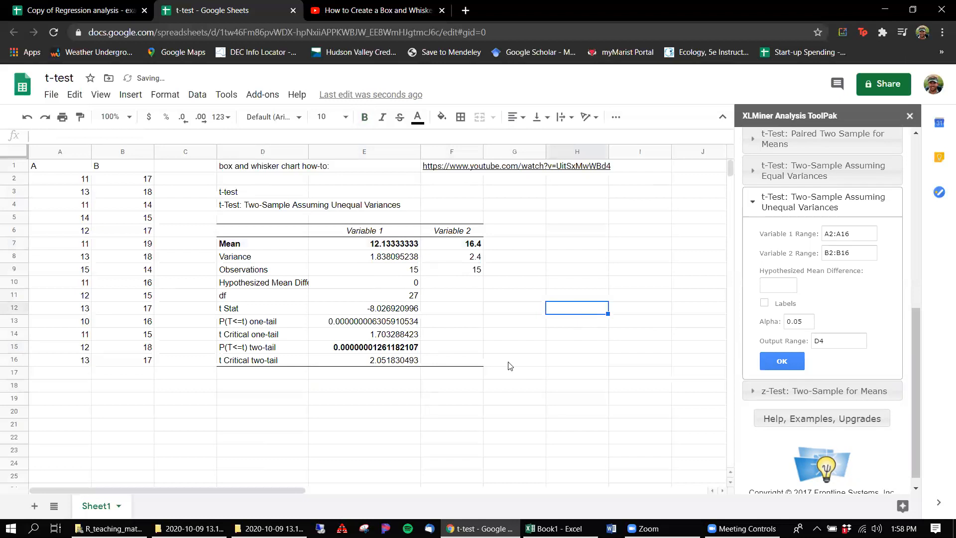
# Step: Enter "p < 0.001, two tailed student's t-test" in F15 beside the two-tail P value and make it bold
pyautogui.click(454, 352)
pyautogui.write('p,')
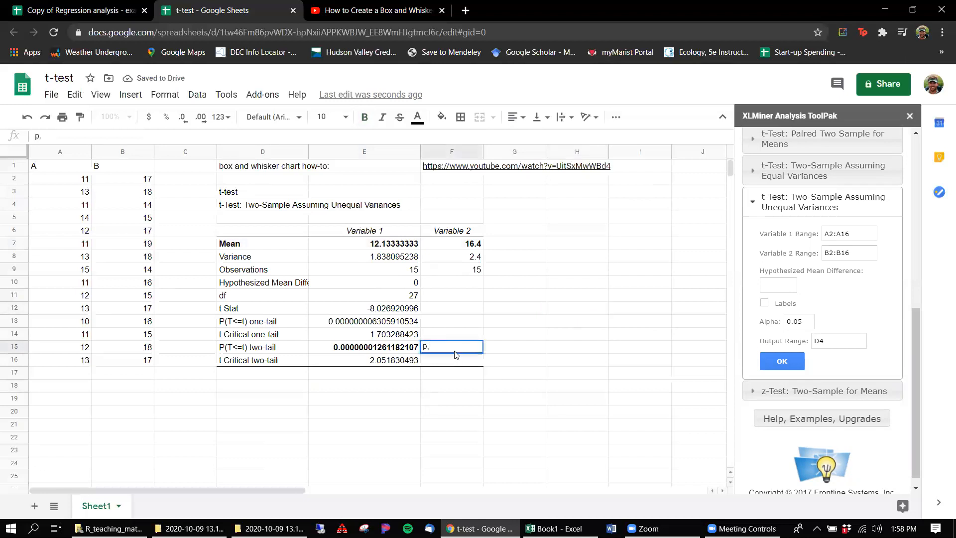
pyautogui.press('BackSpace')
pyautogui.write('< 0.00')
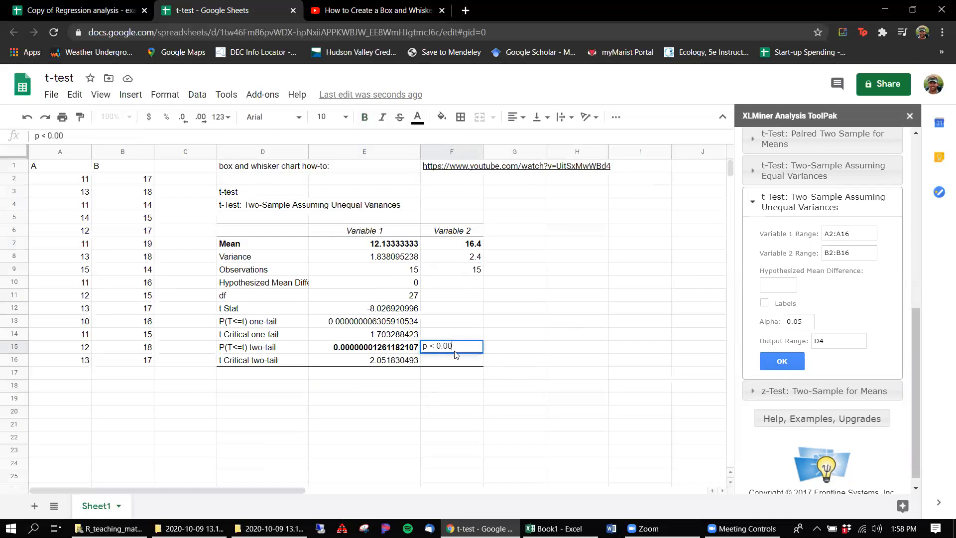
pyautogui.write('1, two tai')
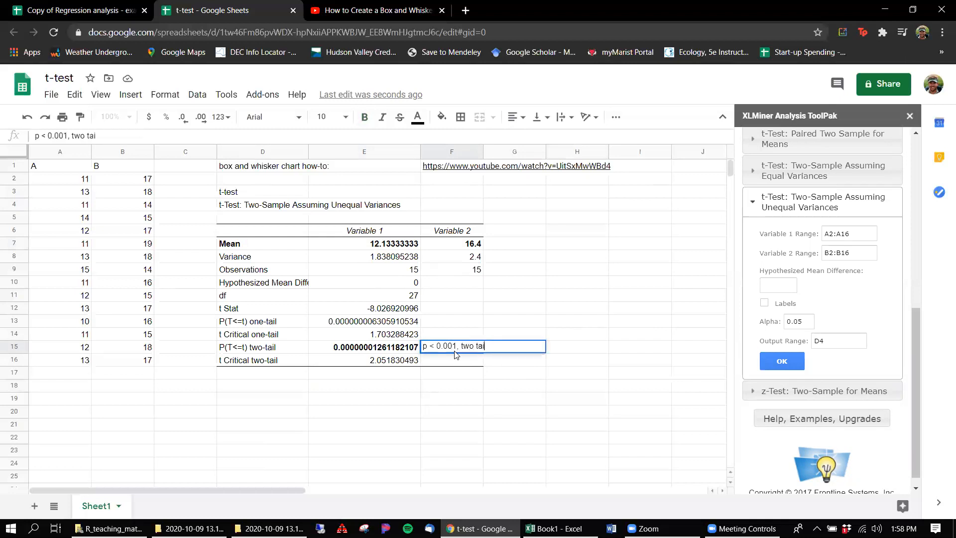
pyautogui.write("led student's t-test")
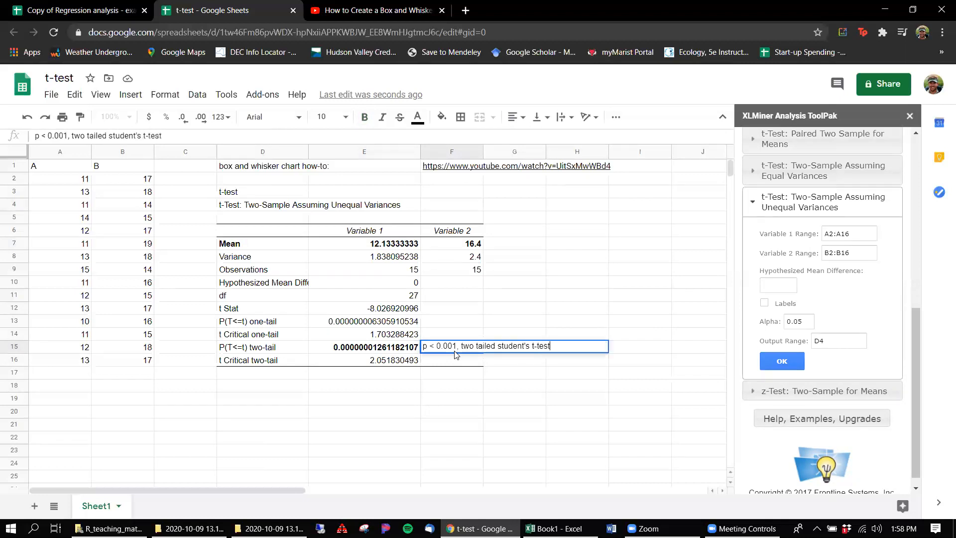
pyautogui.click(636, 404)
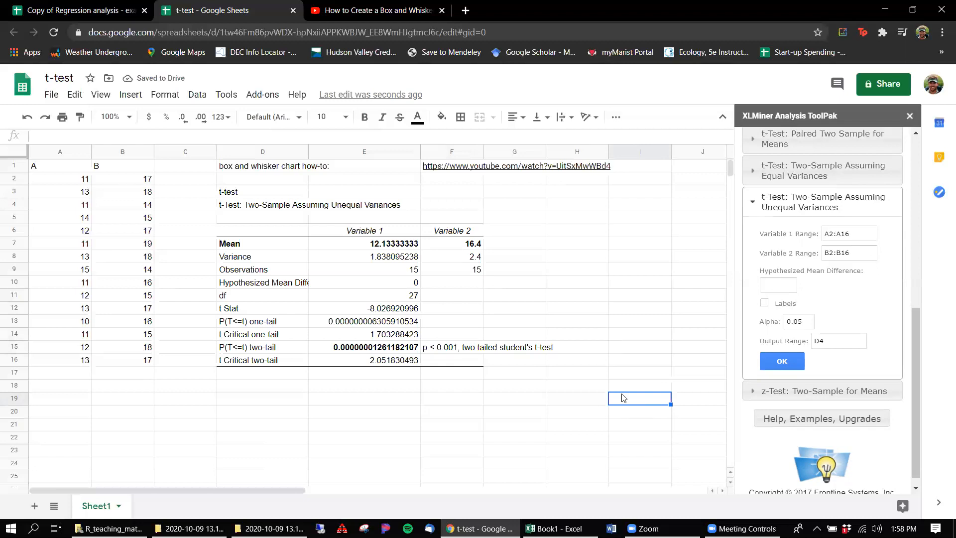
pyautogui.click(450, 350)
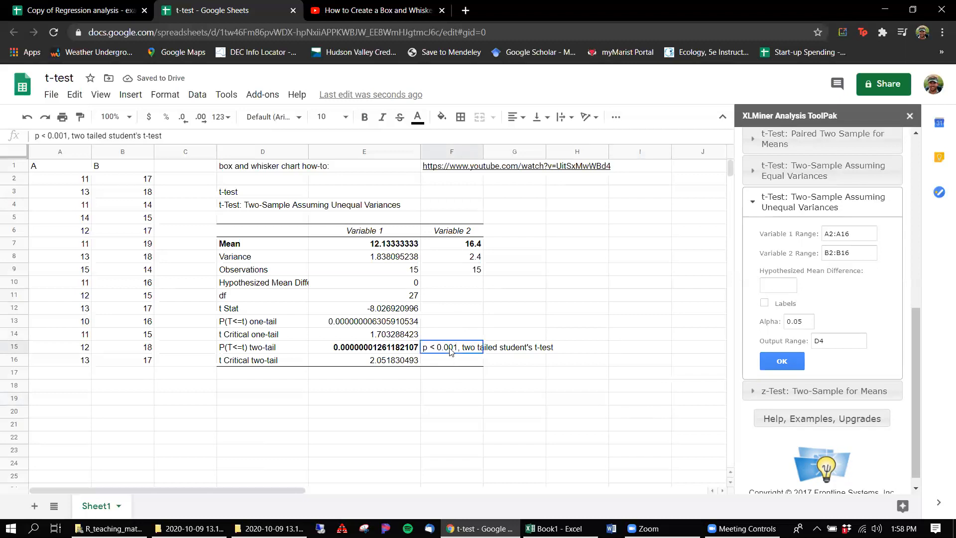
pyautogui.hotkey('ctrl', 'b')
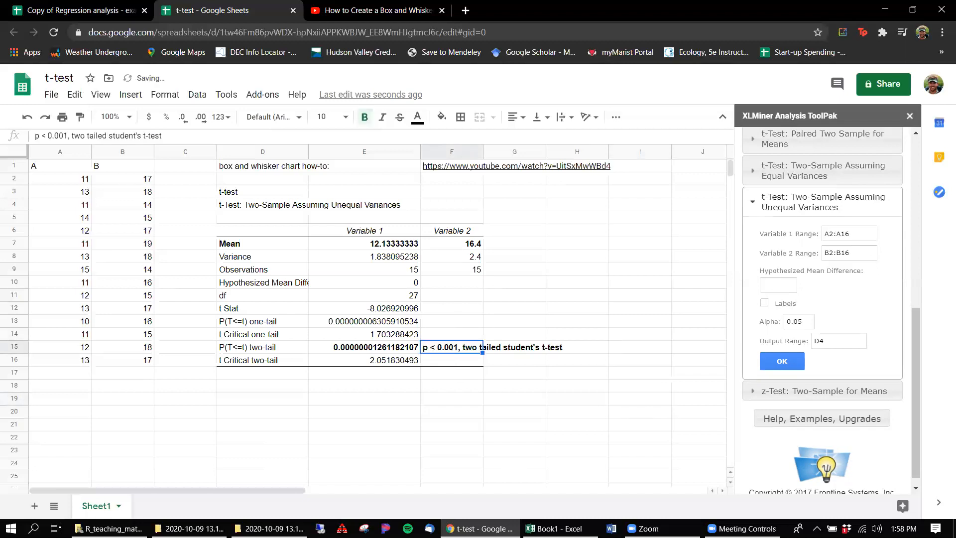
# Step: Switch to Excel to review the t-test and linear sheets, and return to the regression analysis spreadsheet in Google Sheets
pyautogui.click(552, 528)
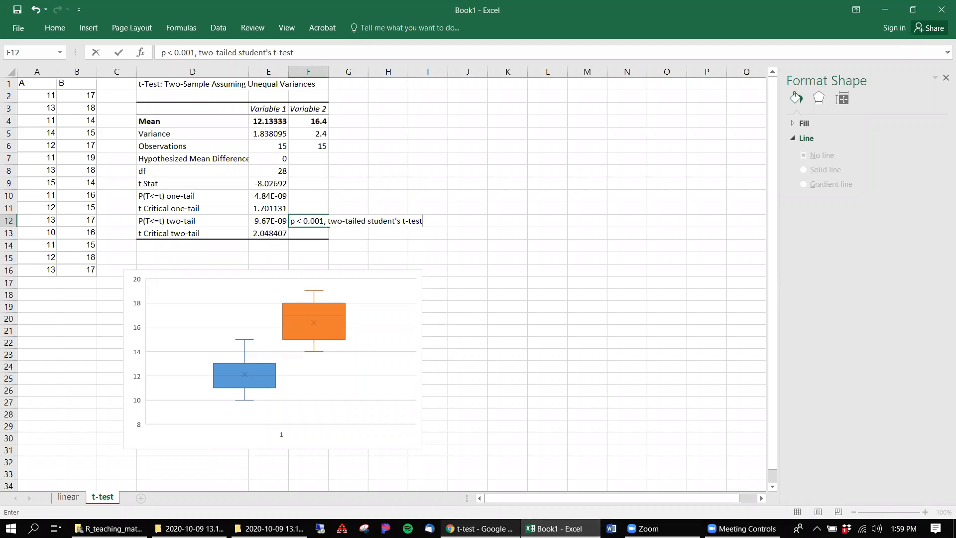
pyautogui.moveTo(553, 528)
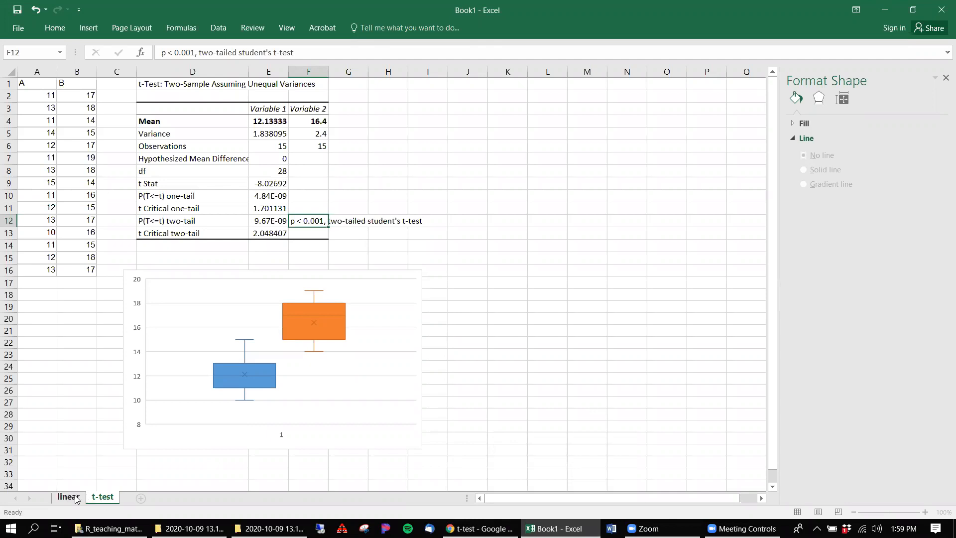
pyautogui.click(69, 496)
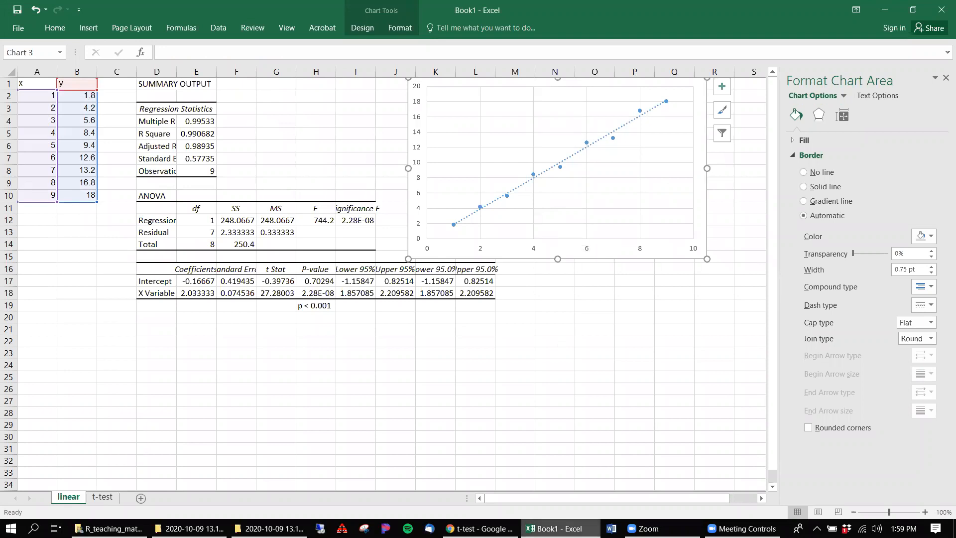
pyautogui.click(477, 528)
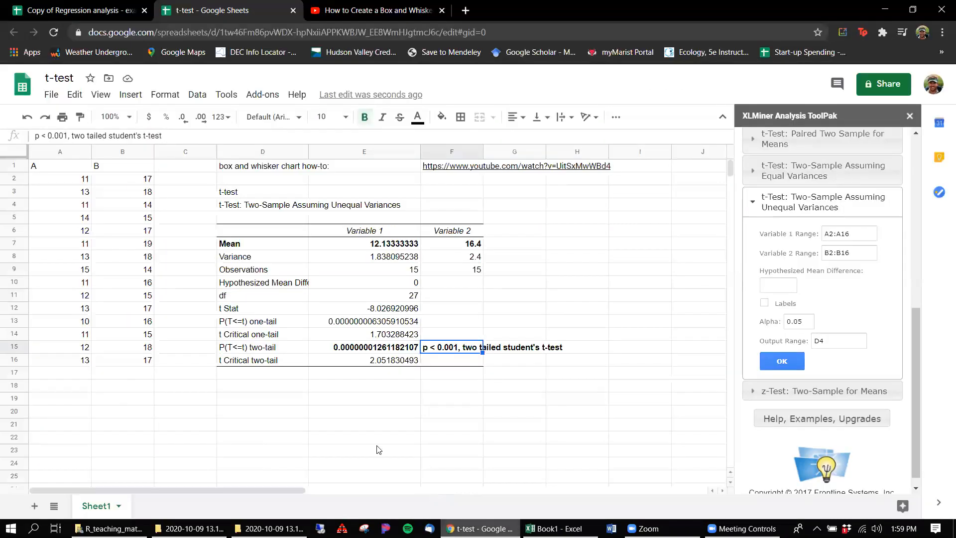
pyautogui.click(102, 10)
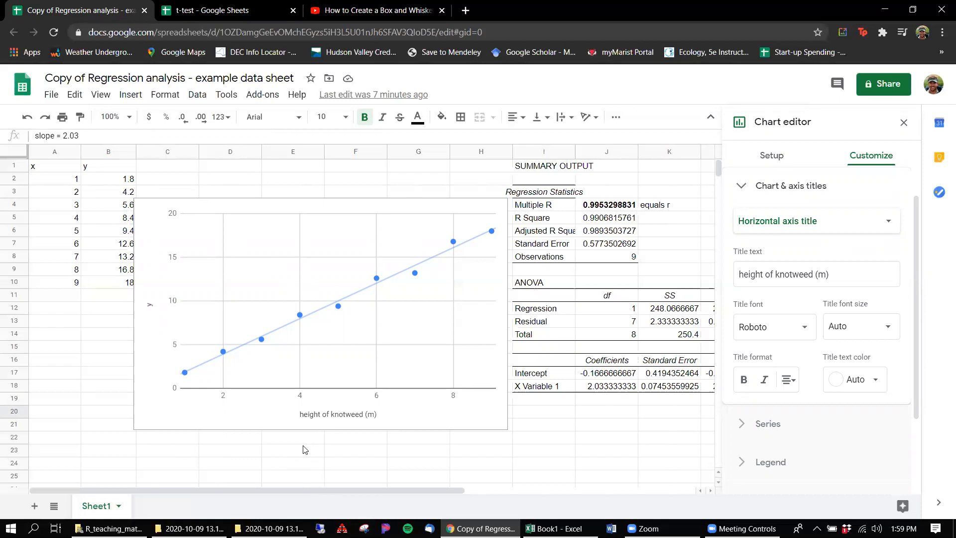
pyautogui.click(380, 417)
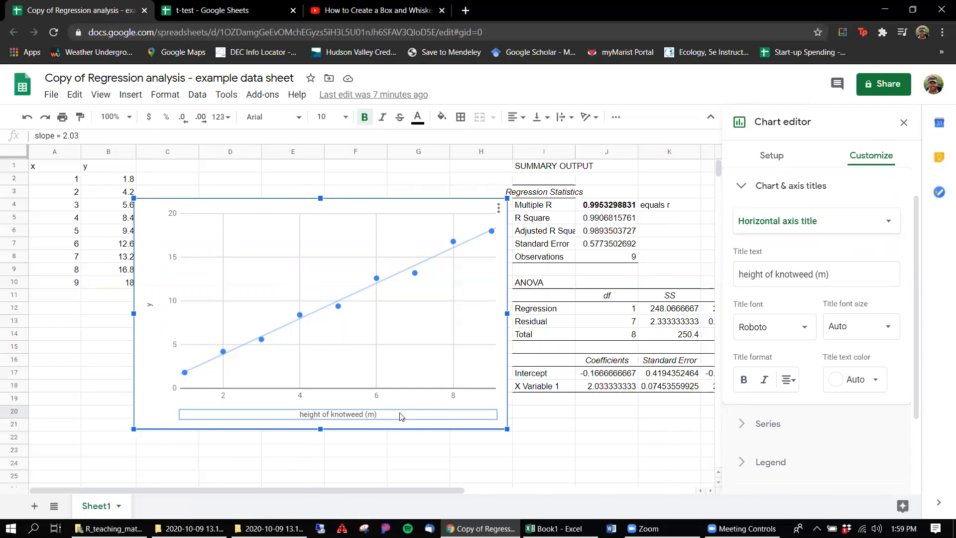
pyautogui.click(400, 415)
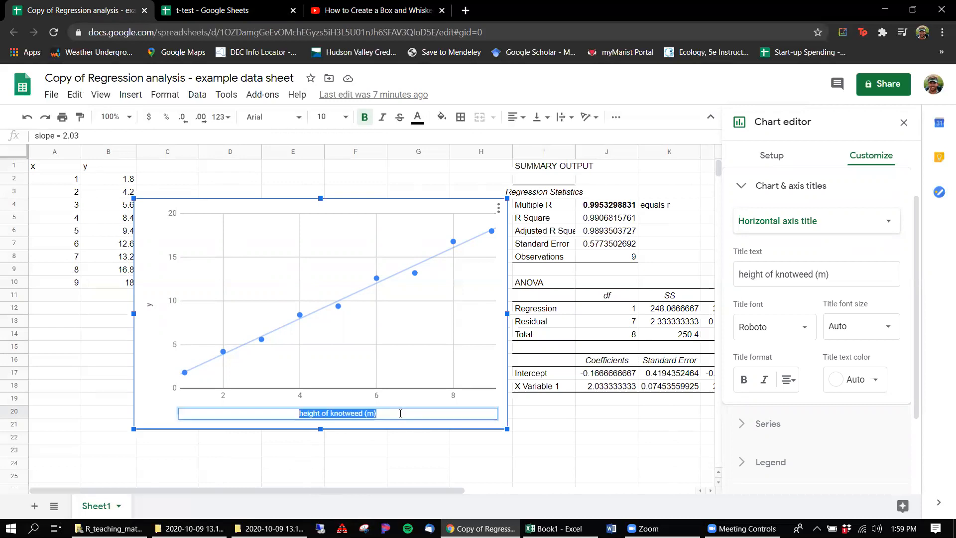
pyautogui.click(130, 95)
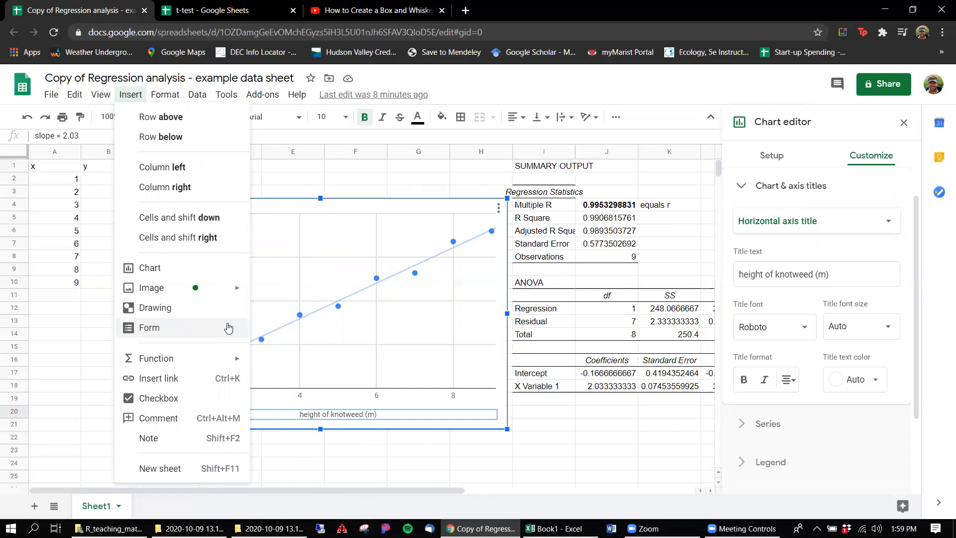
pyautogui.click(407, 213)
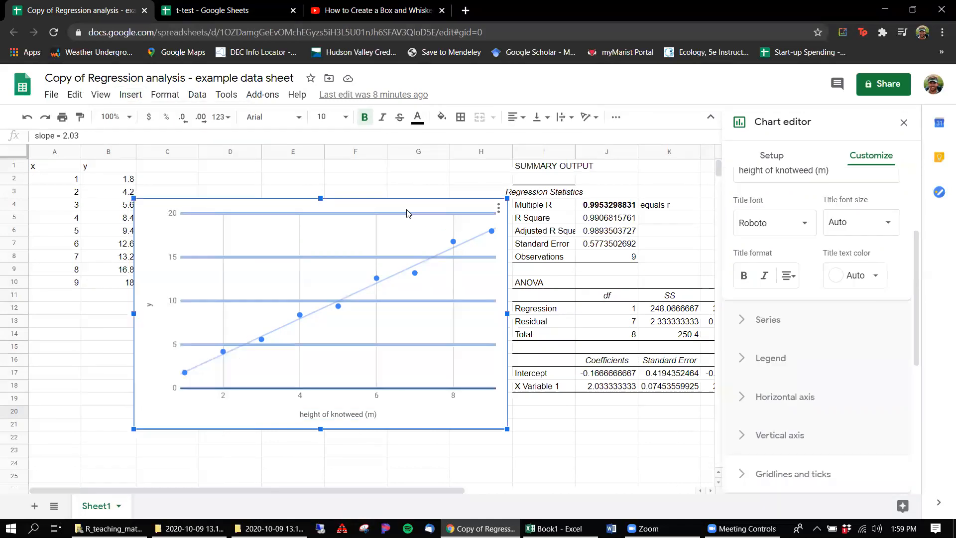
pyautogui.click(194, 437)
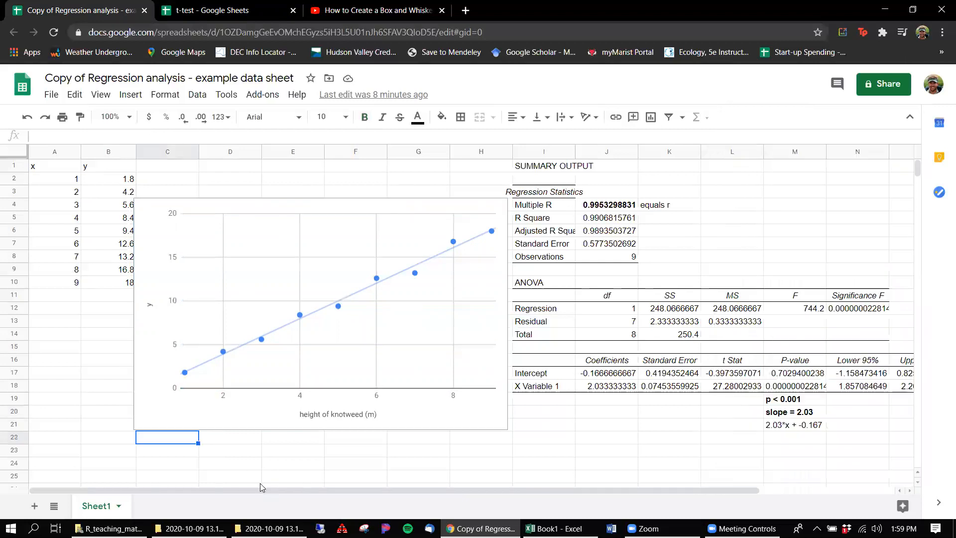
pyautogui.rightClick(235, 428)
# Step: Copy the height of knotweed scatter chart and paste it into a new Google Docs document
pyautogui.click(198, 413)
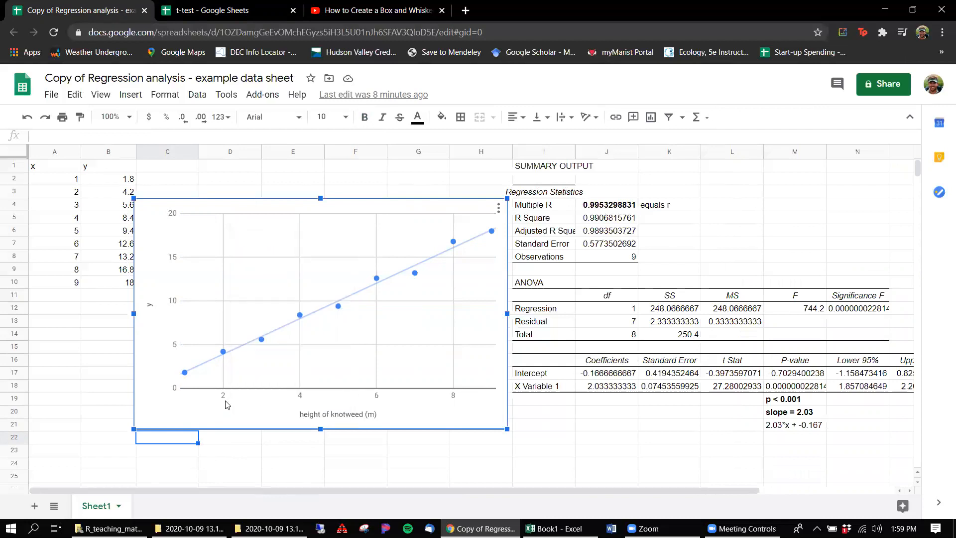
pyautogui.rightClick(227, 419)
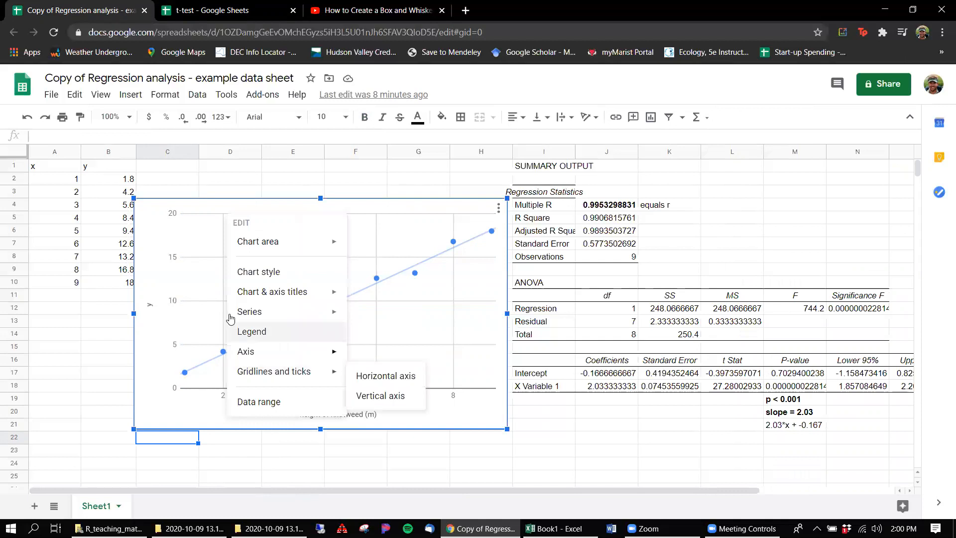
pyautogui.click(74, 94)
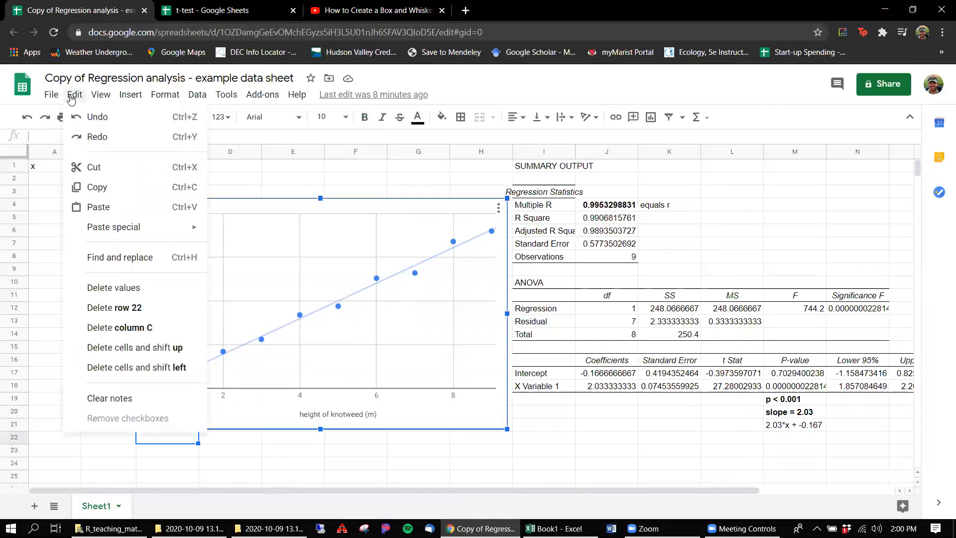
pyautogui.click(114, 186)
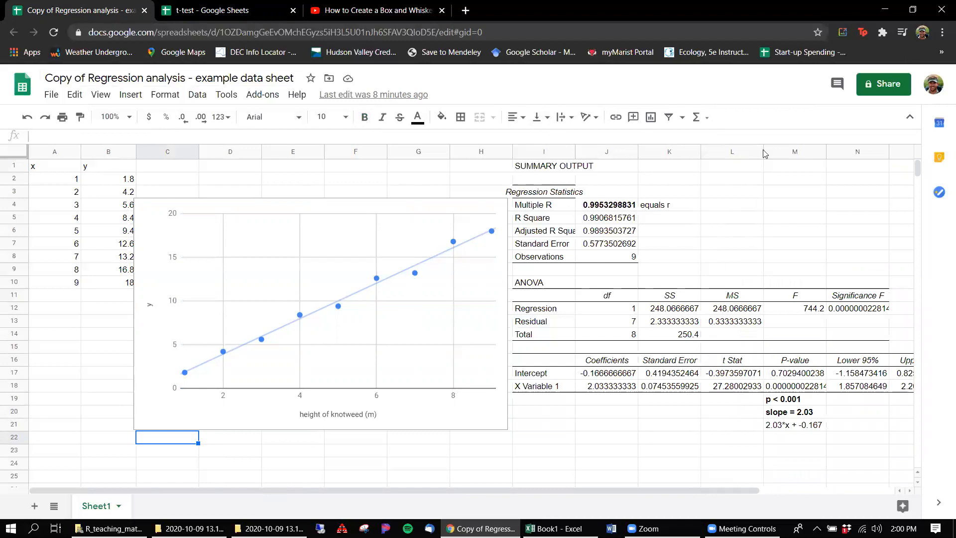
pyautogui.click(52, 95)
pyautogui.moveTo(125, 148)
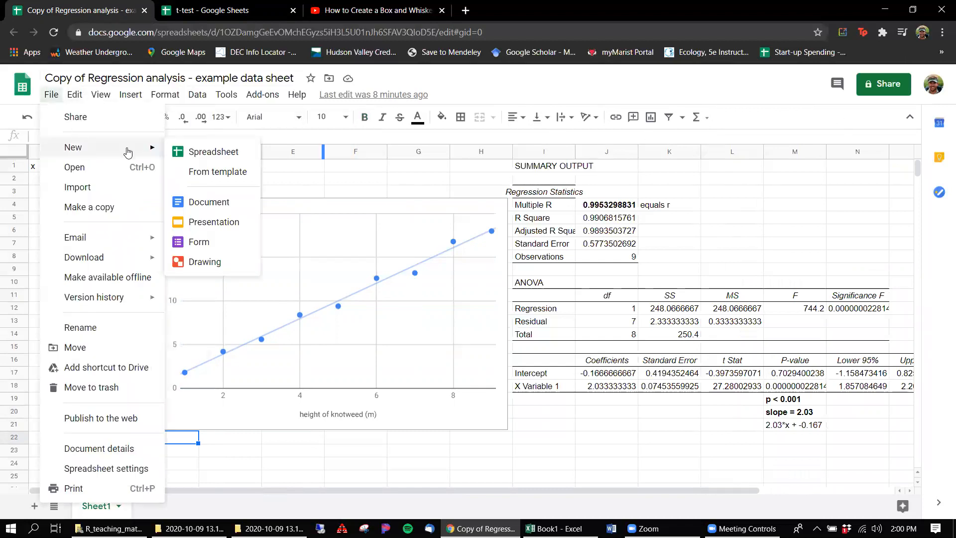
pyautogui.click(201, 204)
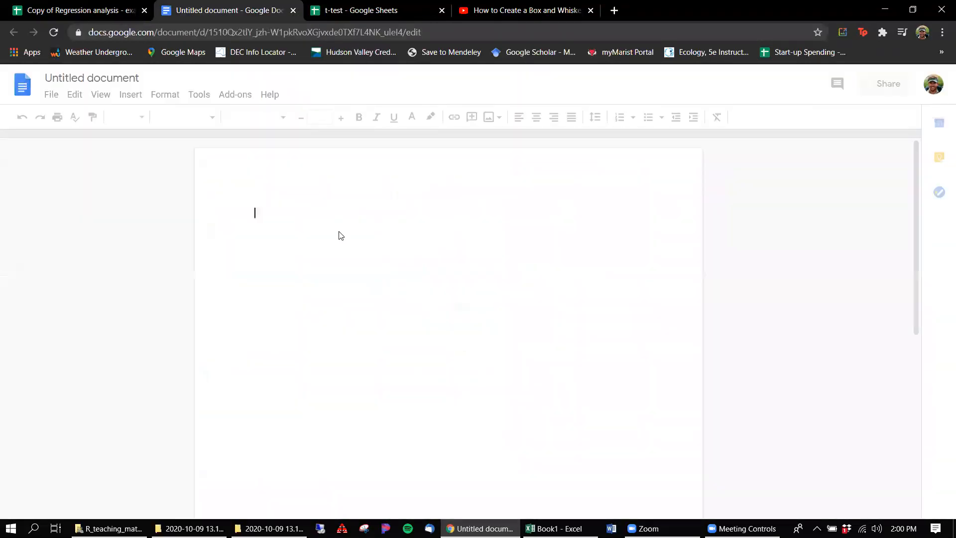
pyautogui.hotkey('ctrl', 'v')
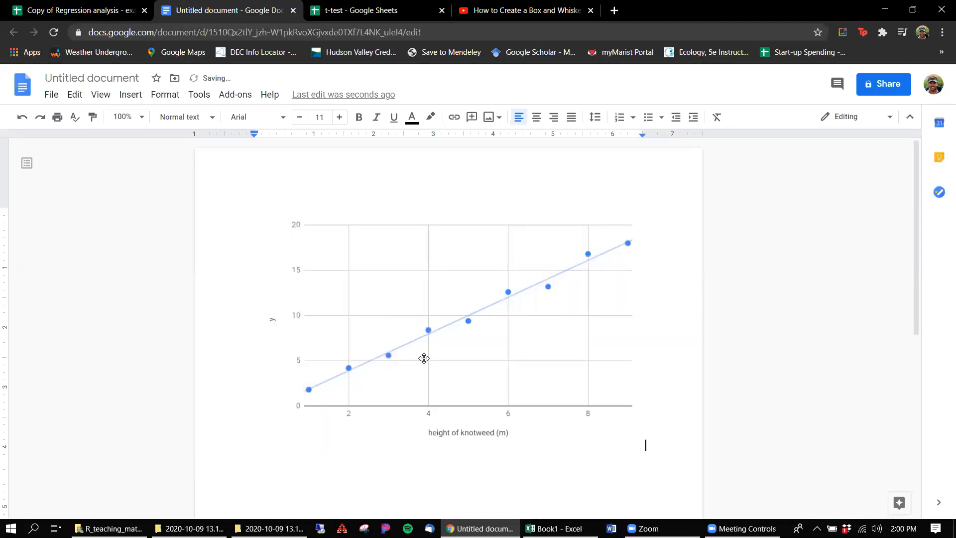
# Step: Add the caption "Figure 1: Description of what we are looking at, and needed statistics included as well" below the chart
pyautogui.press('Return')
pyautogui.write('Figure 1: Description of what we are look')
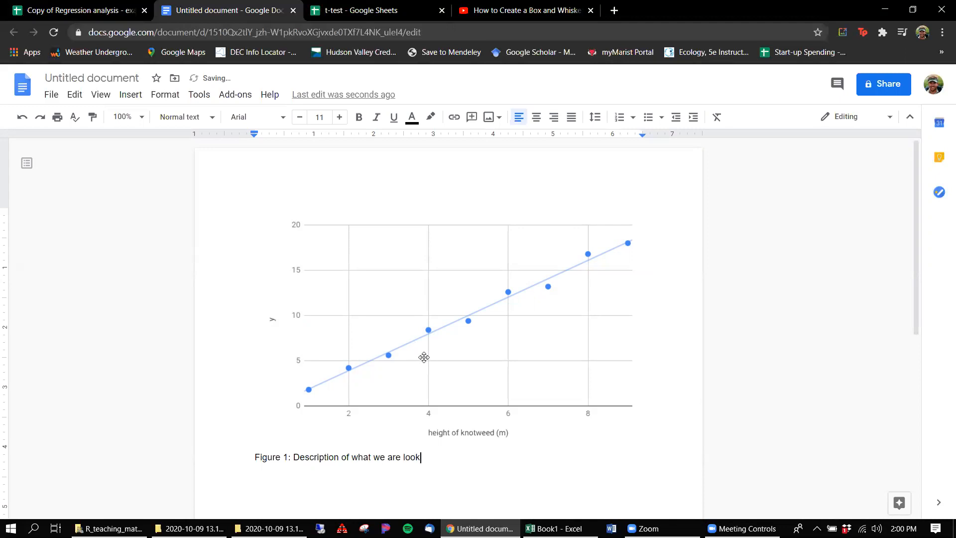
pyautogui.write('ing at, and needed statisti')
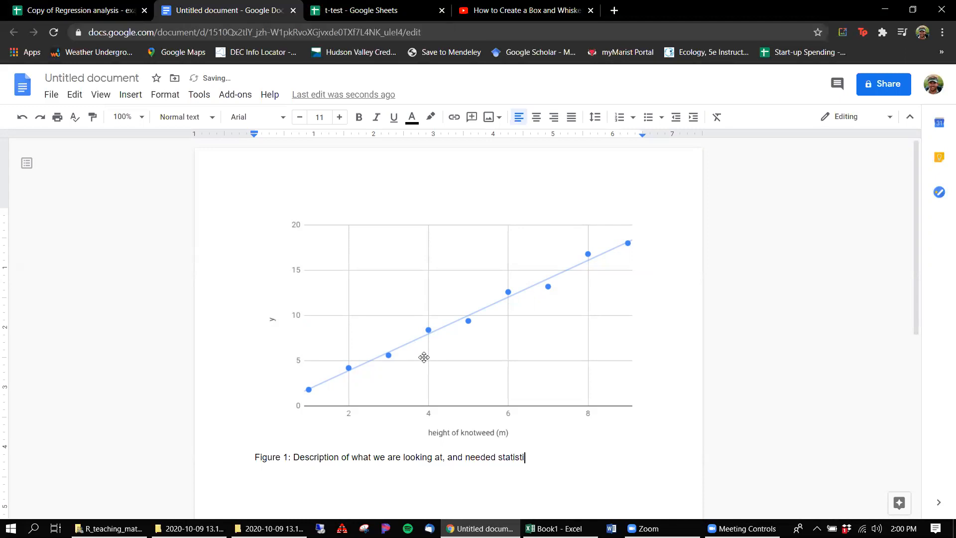
pyautogui.write('cs included as well')
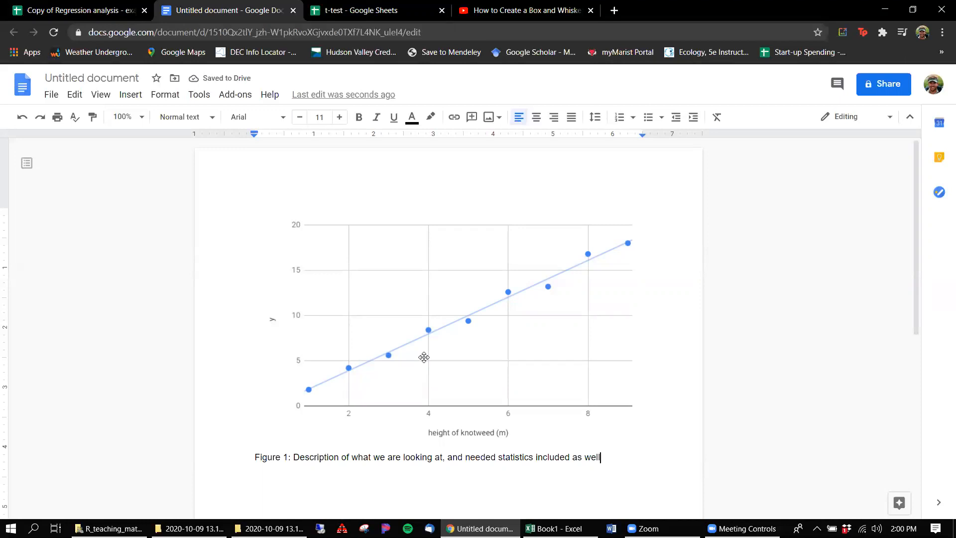
# Step: Start downloading the document as a PDF Document (.pdf) and cancel saving the file
pyautogui.click(50, 95)
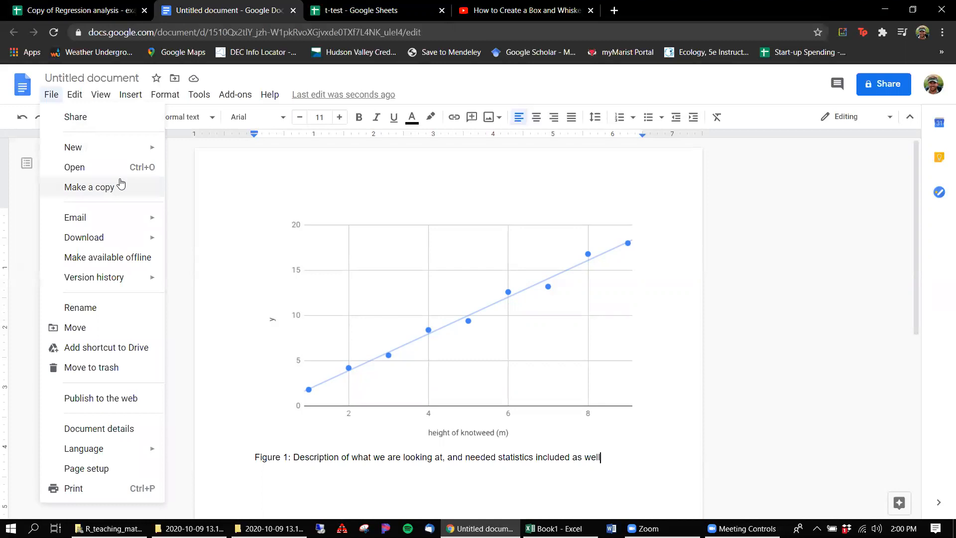
pyautogui.moveTo(144, 237)
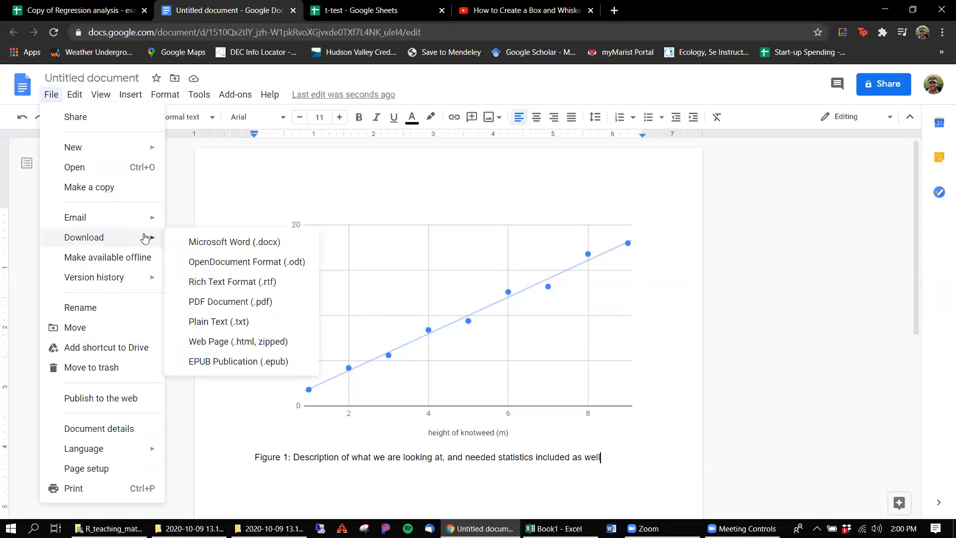
pyautogui.click(249, 303)
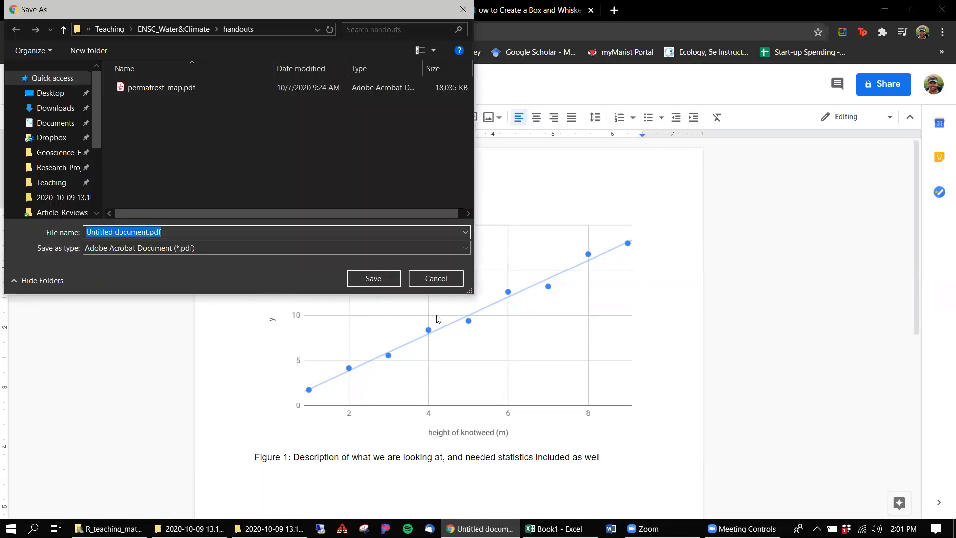
pyautogui.click(424, 280)
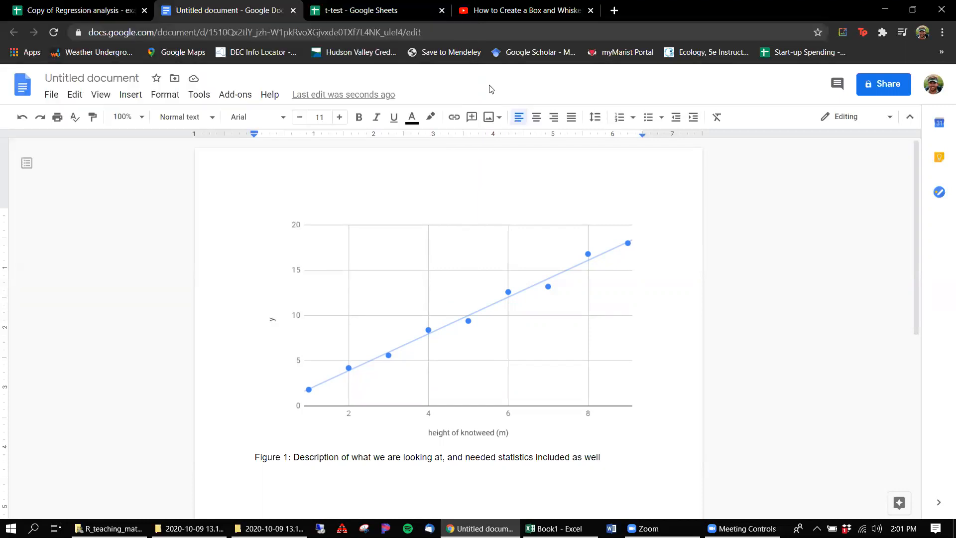